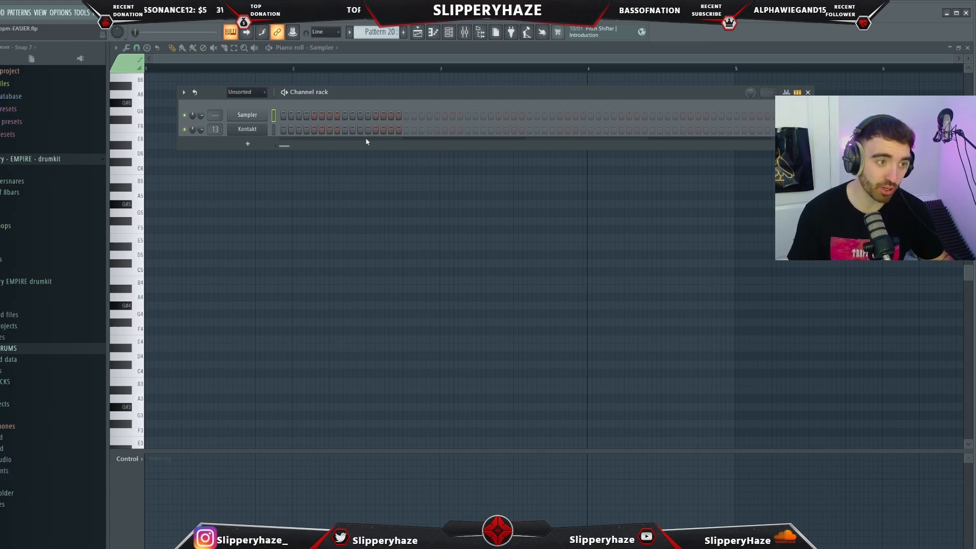
Open the Kontakt channel's piano roll and add one-bar notes B3, D#4 and G#4 at the start of bar 1.
left_click(247, 129)
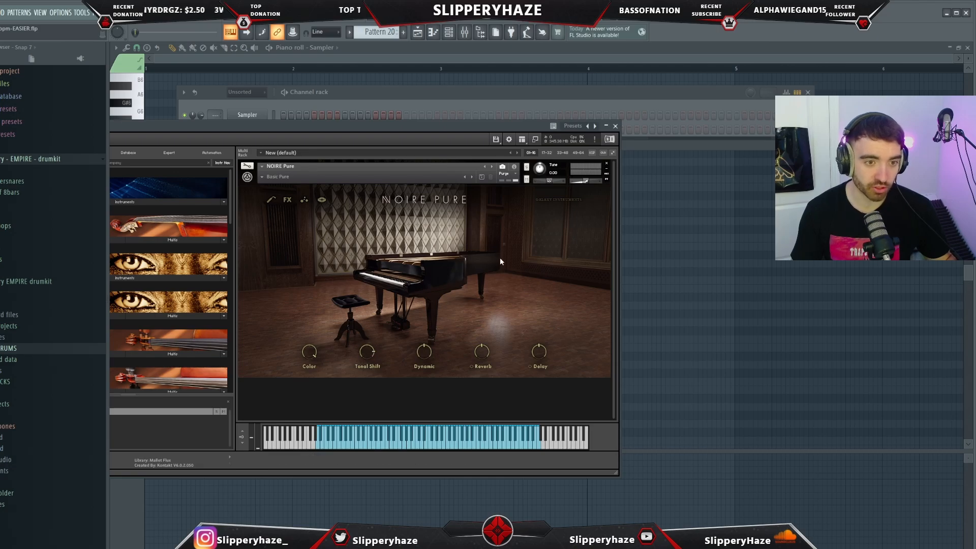
key("F7")
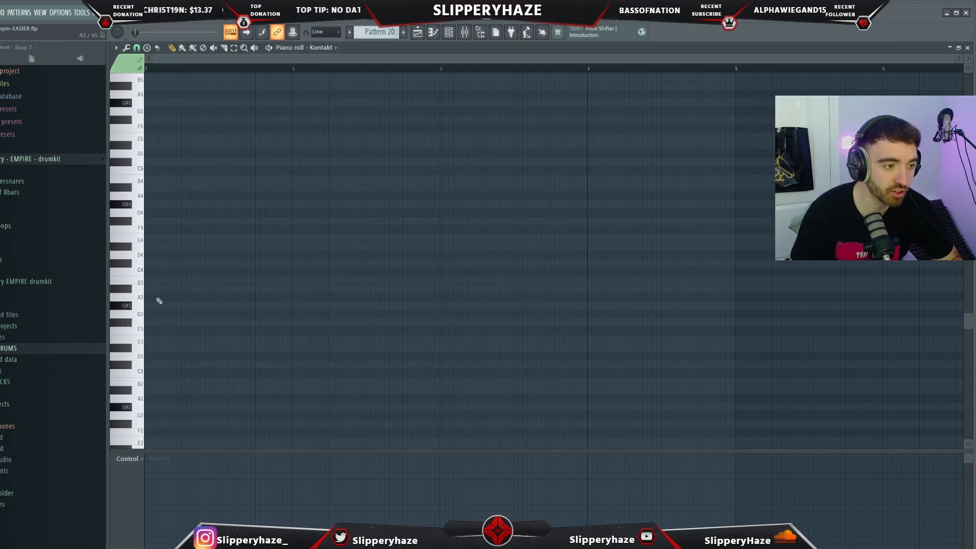
left_click(157, 281)
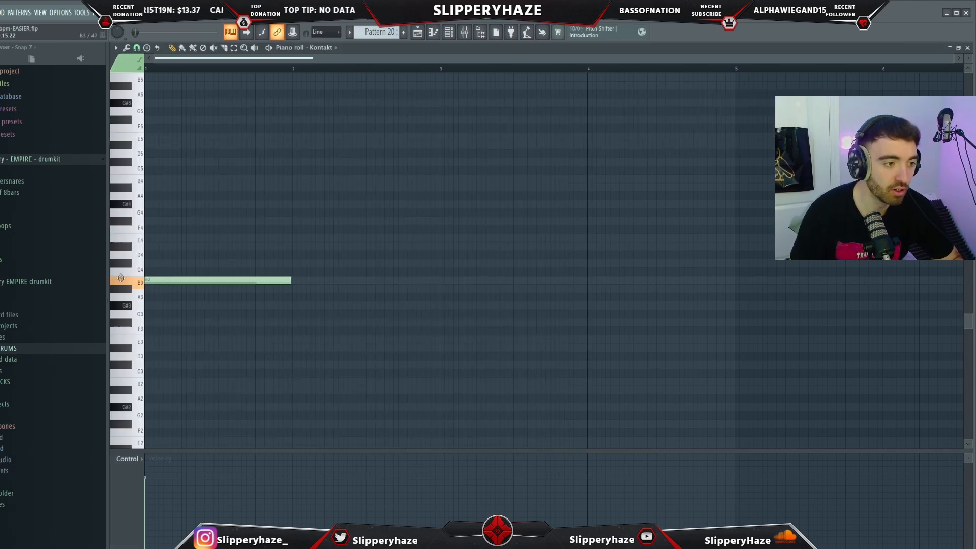
left_click(158, 246)
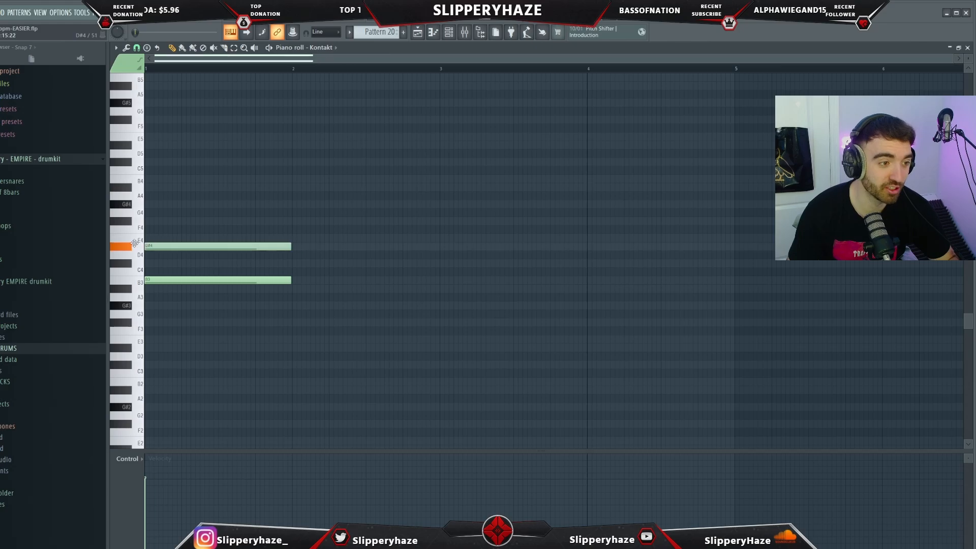
left_click(151, 205)
key("space")
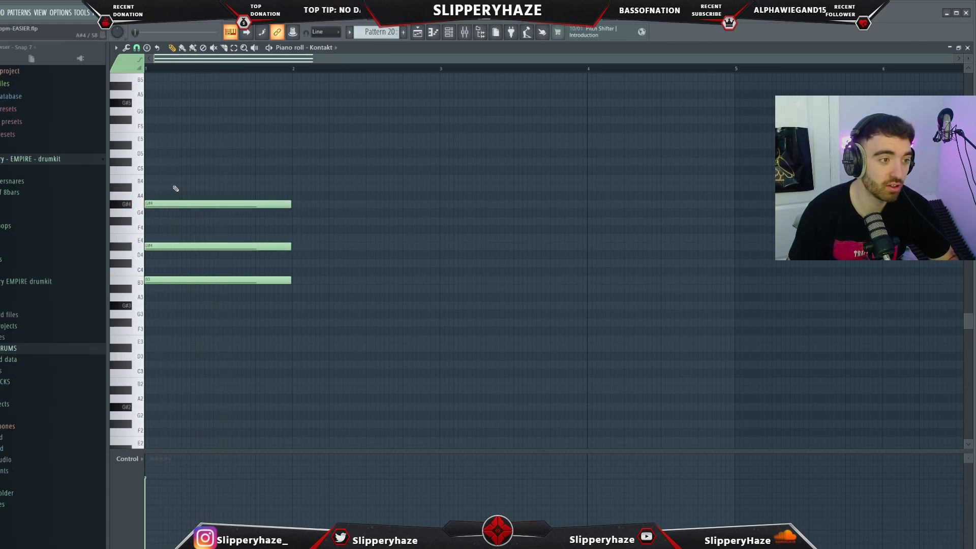
Extend the bar 1 chord with B4 and D#5, and play it back.
left_click(176, 179)
key("space")
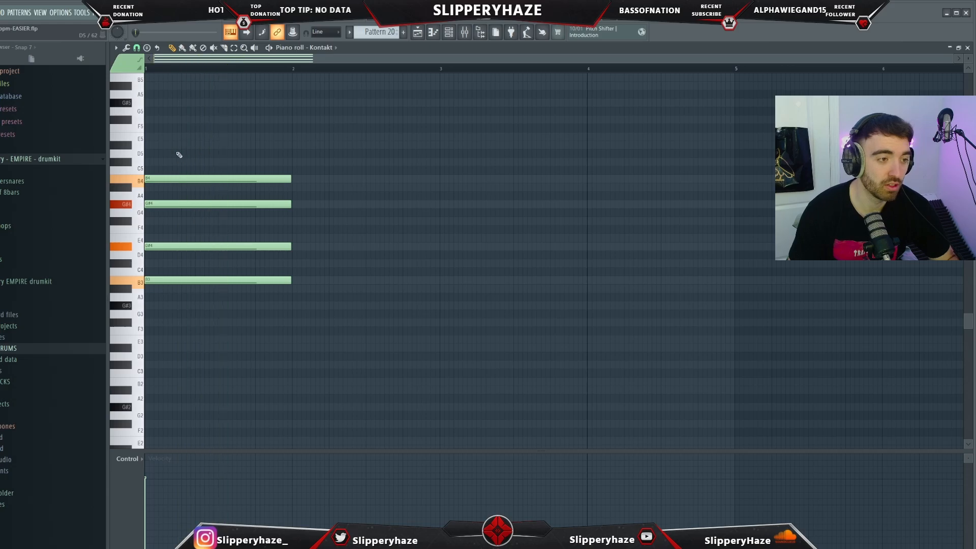
key("space")
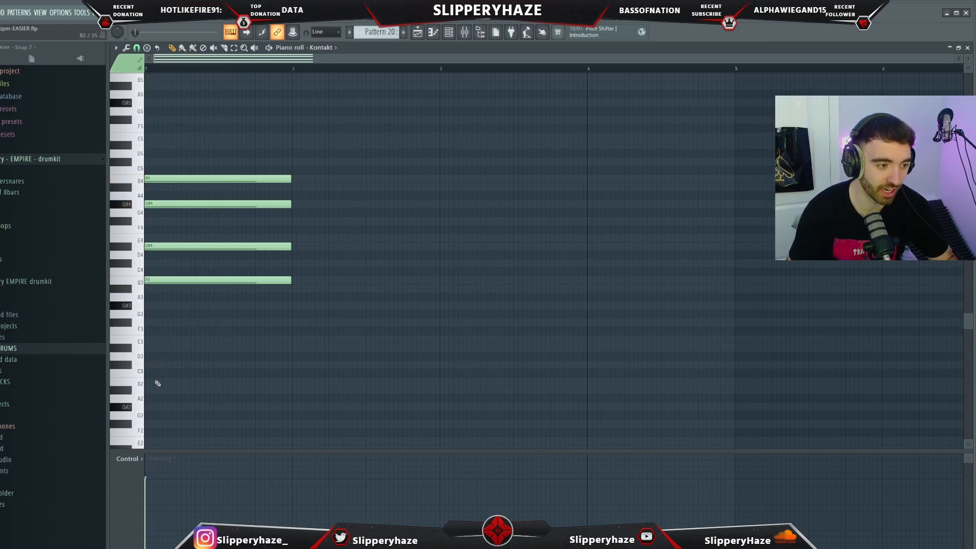
left_click(159, 146)
key("space")
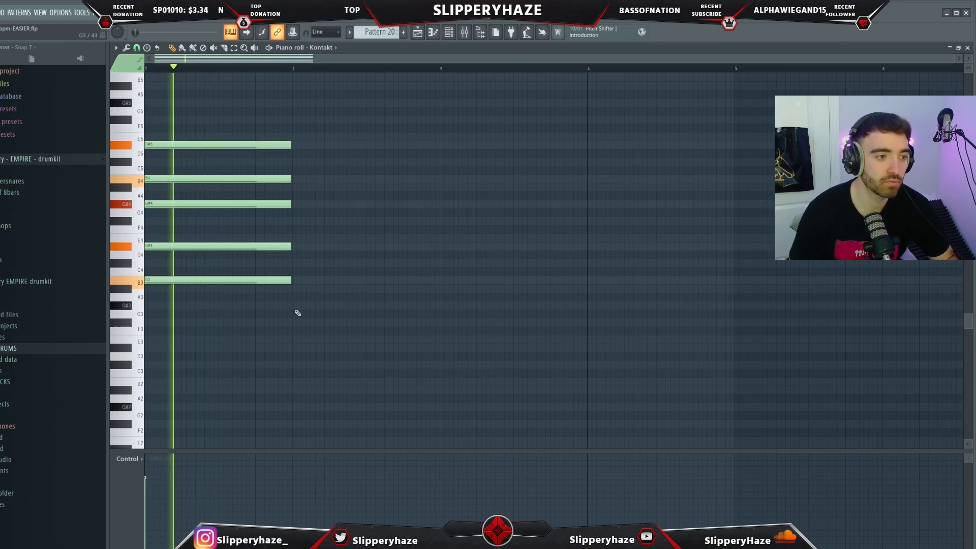
Duplicate the chord into bar 2, reshape it to A#3, D#4, F#4, A#4 and E5, and play both chords.
key("ctrl+a")
key("ctrl+d")
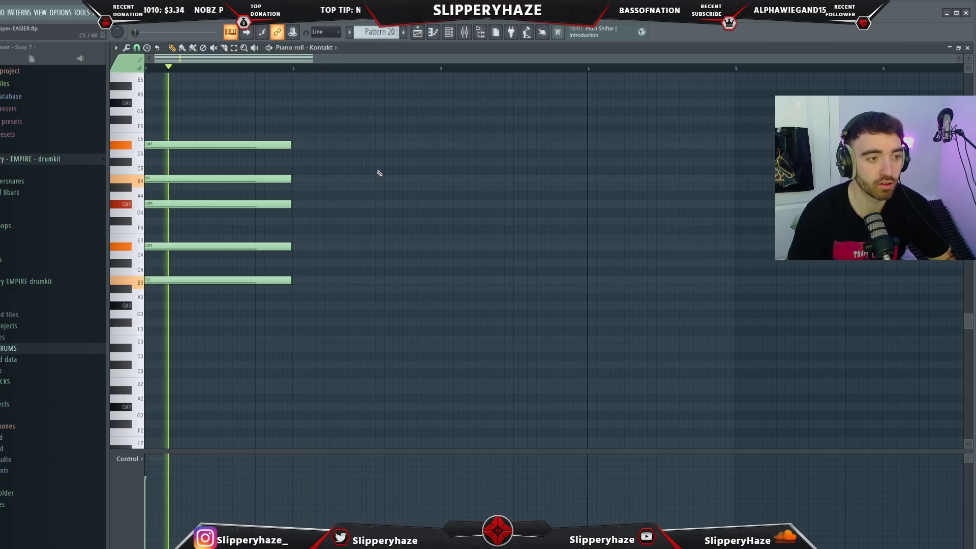
key("ctrl+b")
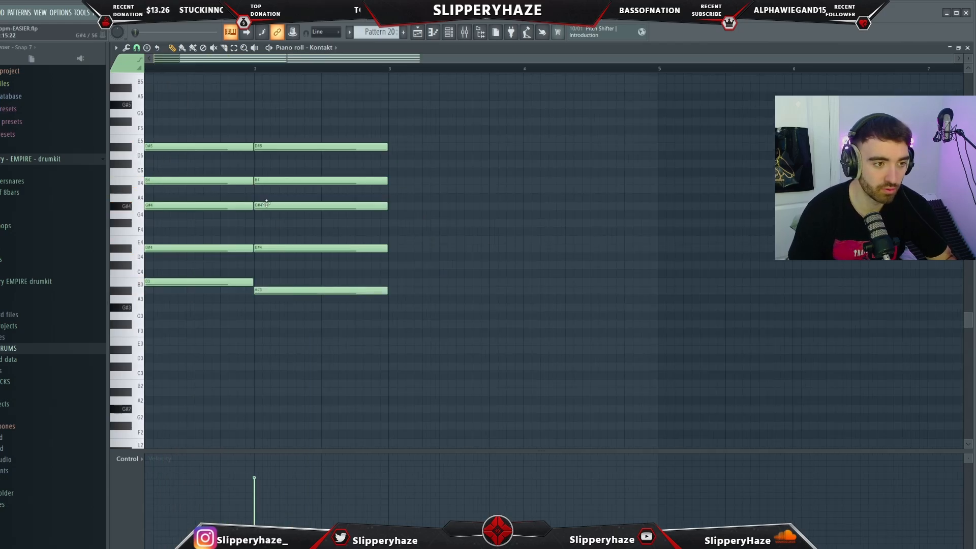
left_click_drag(267, 204, 267, 222)
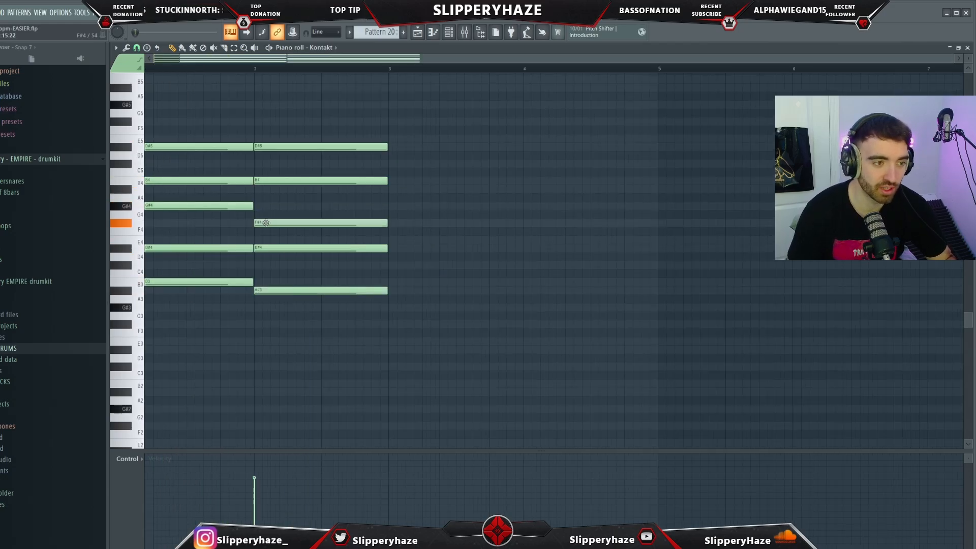
left_click(266, 181)
left_click_drag(266, 182, 266, 189)
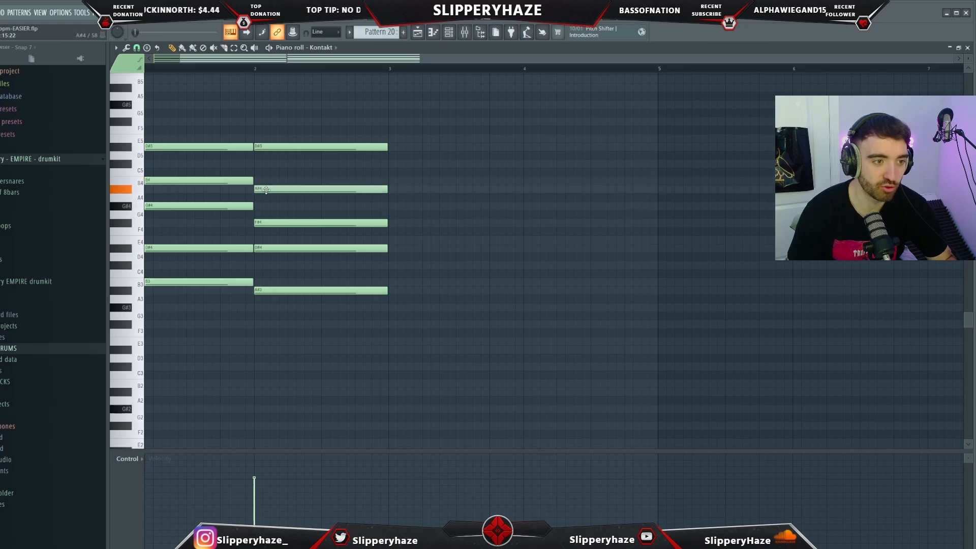
left_click_drag(272, 147, 273, 139)
scroll(271, 143, "left", 1)
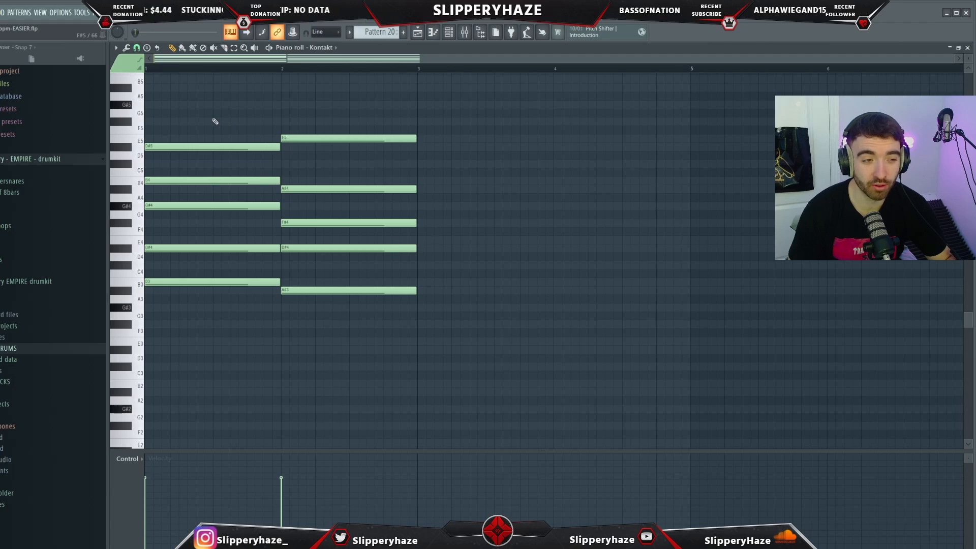
key("space")
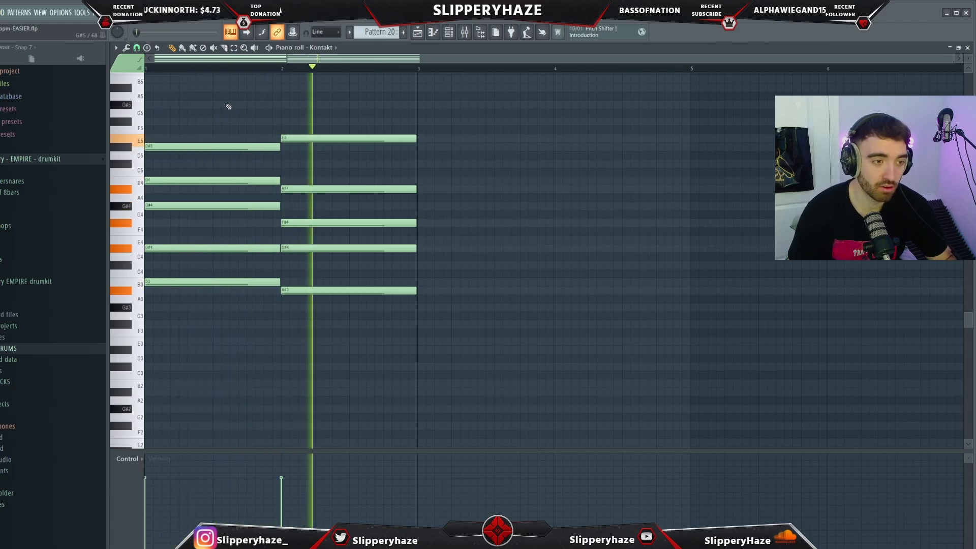
key("space")
key("space")
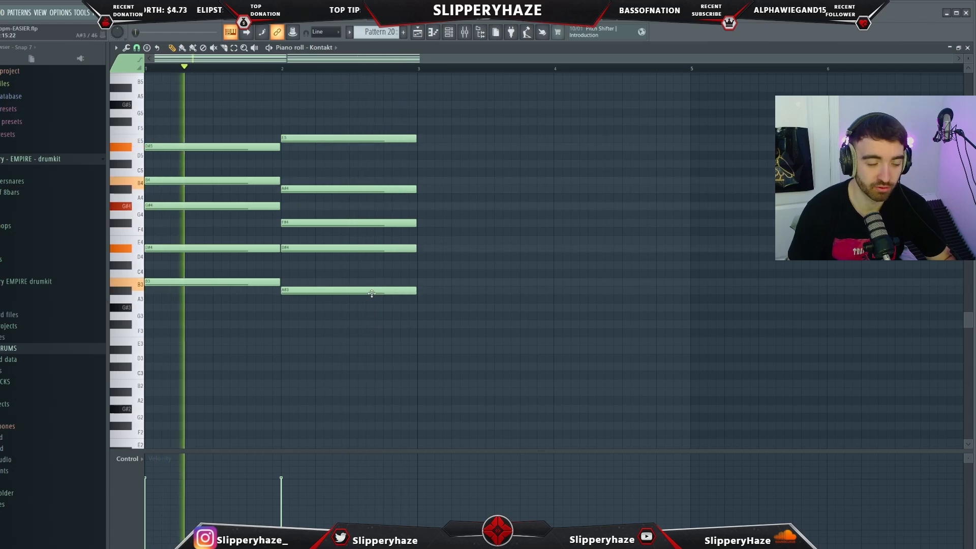
Copy the second chord into bar 3 as B3, D#4, F#4, B4 and D#5, and play the progression.
left_click_drag(337, 290, 337, 281)
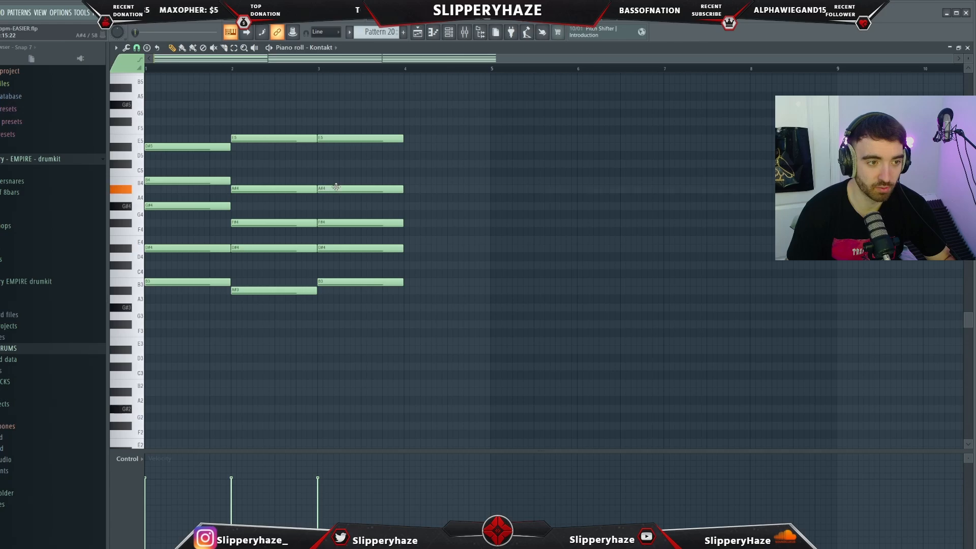
left_click_drag(336, 186, 336, 178)
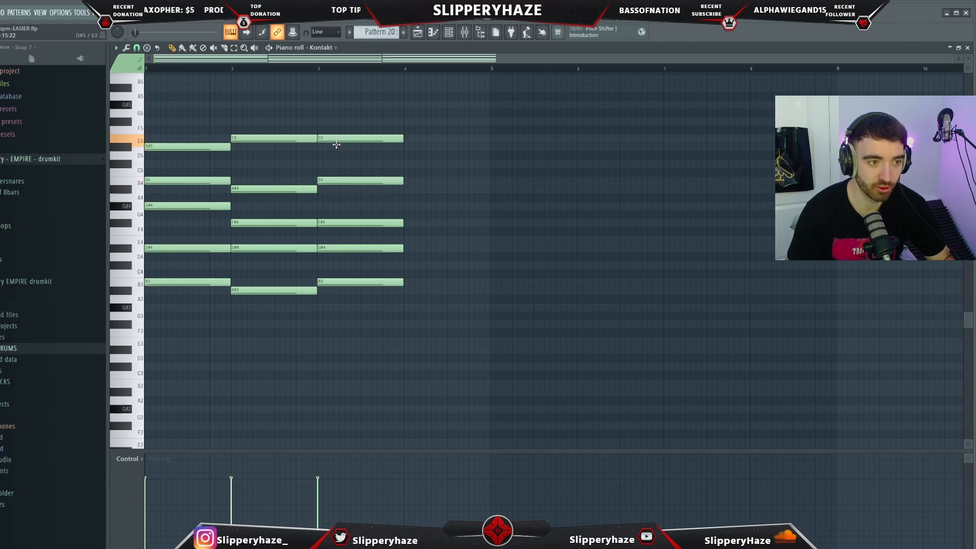
left_click_drag(336, 145, 337, 148)
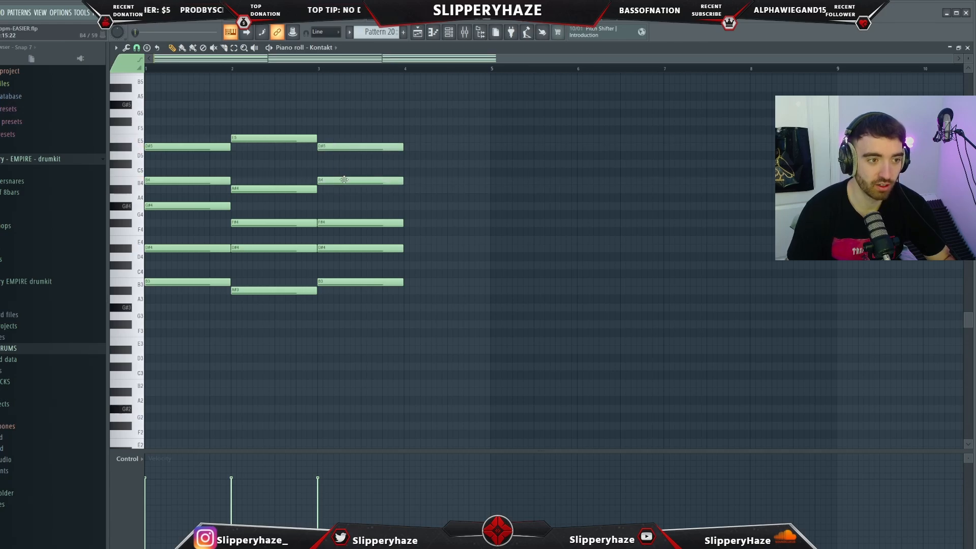
key("space")
scroll(283, 271, "up", 2)
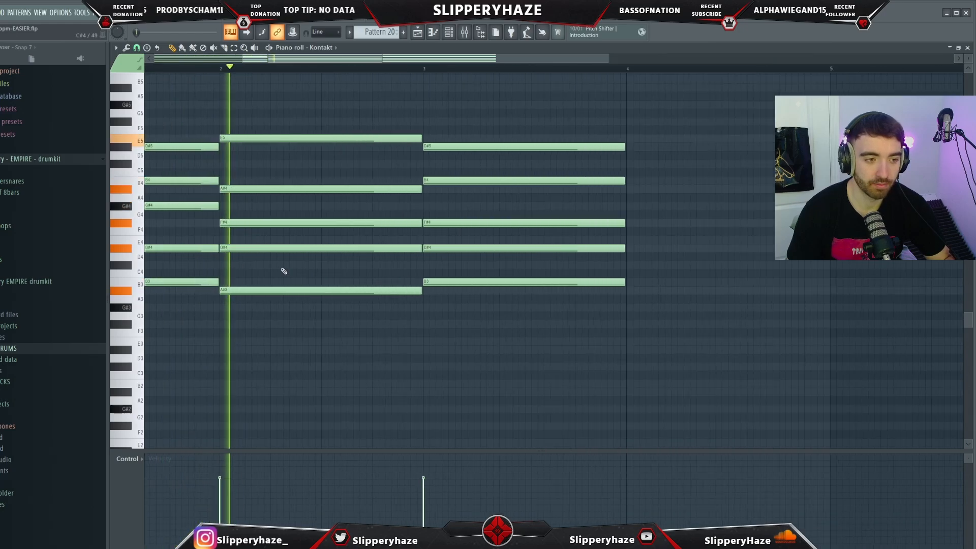
scroll(490, 271, "down", 3)
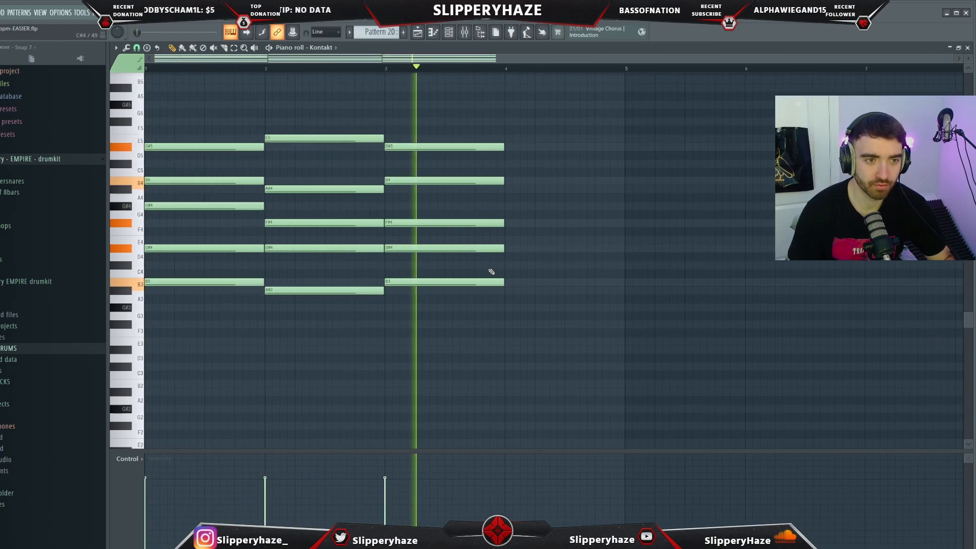
Place half-bar notes G#5 and E5 in bar 4, removing the copied chord notes and F#5, and play the result.
left_click_drag(494, 300, 456, 131)
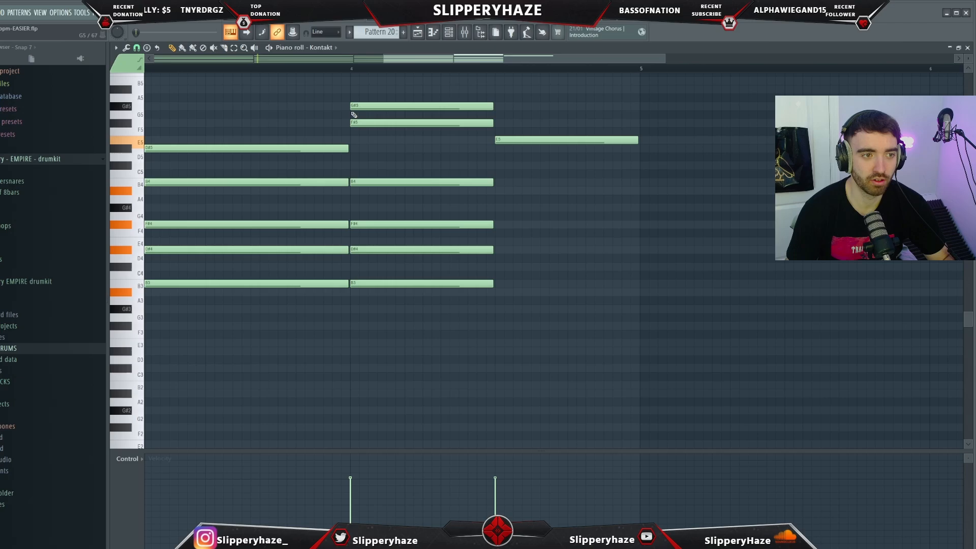
right_click(359, 122)
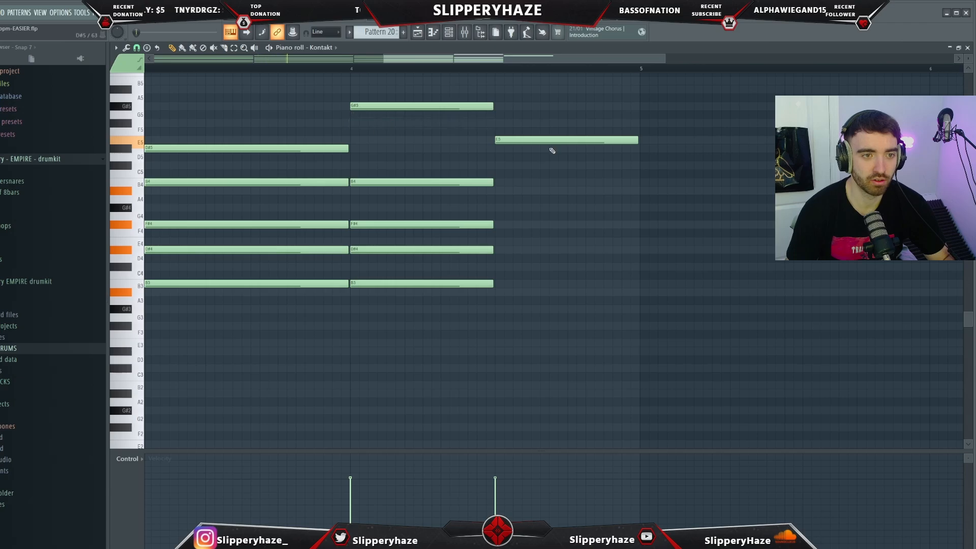
right_click(439, 182)
right_click(438, 224)
right_click(437, 250)
right_click(434, 284)
key("space")
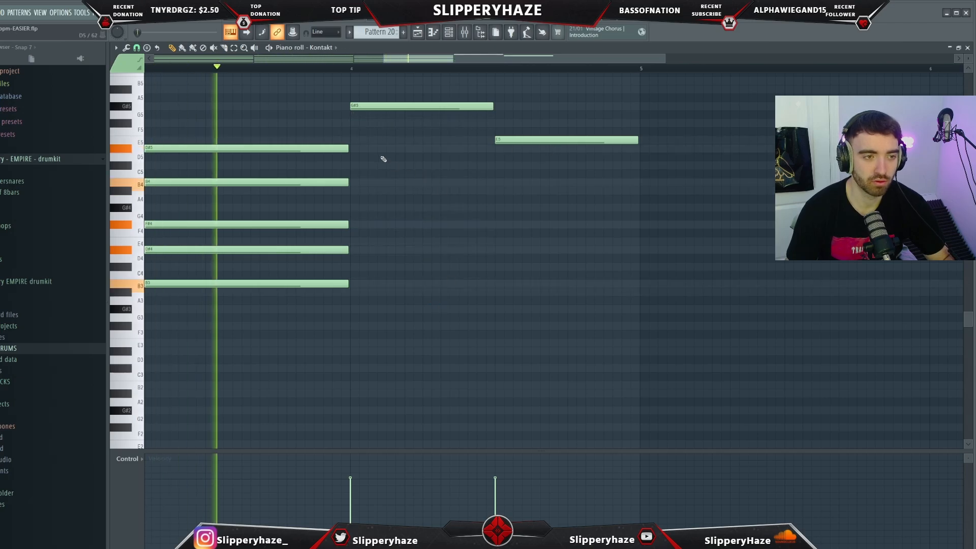
Change the bar 4 melody to E5 followed by D#5, and play it from just before the bar.
left_click(352, 141)
right_click(417, 105)
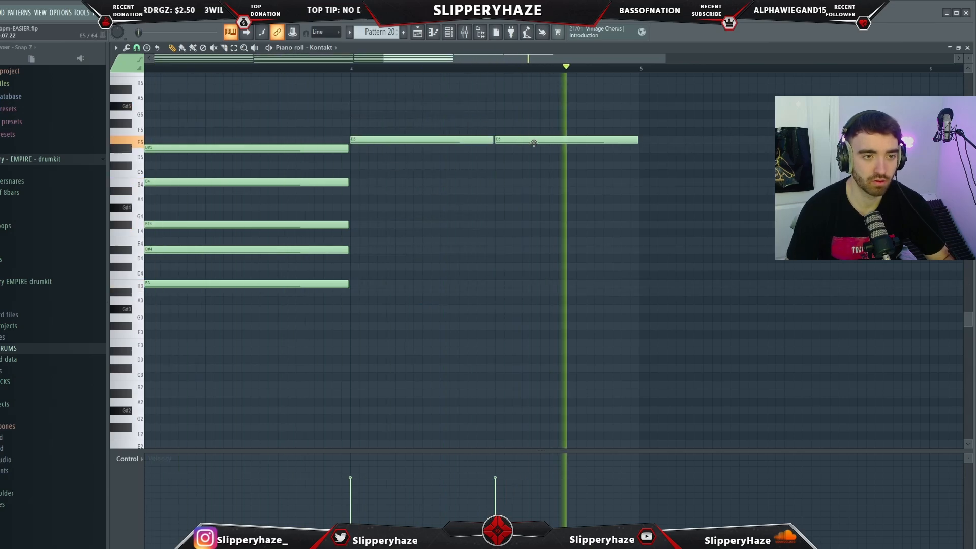
key("space")
left_click_drag(533, 141, 529, 152)
left_click(332, 69)
key("space")
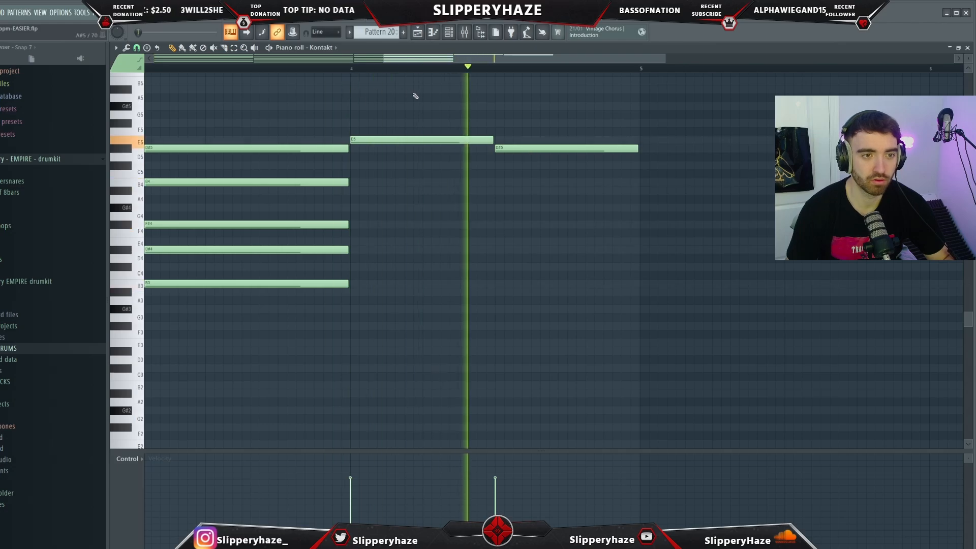
Lower the two half-bar notes in bar 4 to B4 and A#4.
scroll(435, 124, "down", 4)
scroll(457, 121, "down", 1)
key("space")
left_click_drag(469, 118, 475, 166)
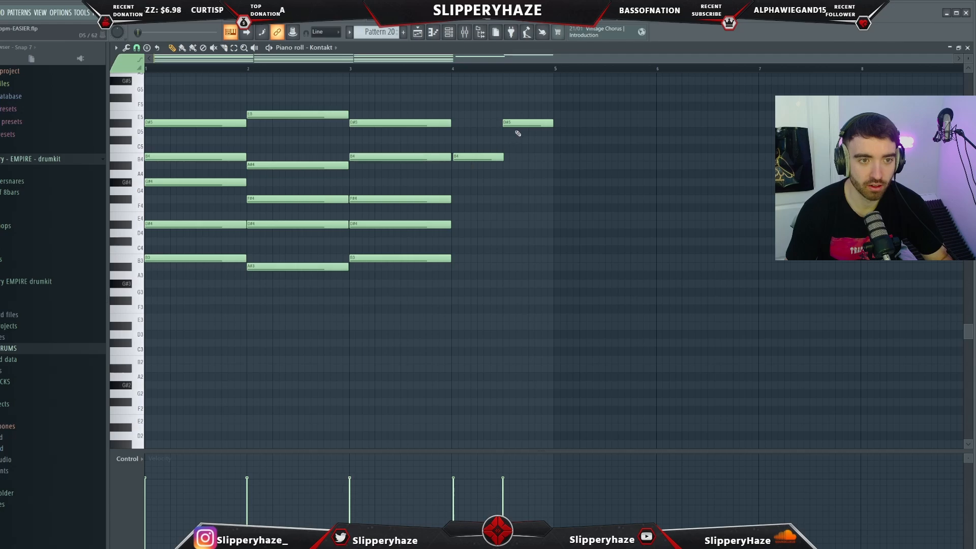
left_click_drag(480, 132, 169, 110)
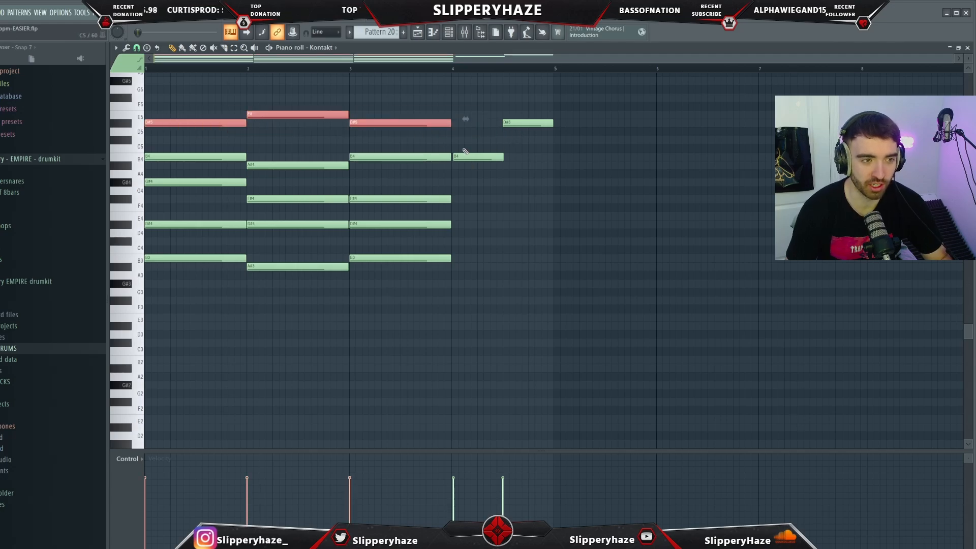
left_click_drag(512, 124, 449, 158)
scroll(462, 161, "up", 3)
scroll(462, 160, "down", 3)
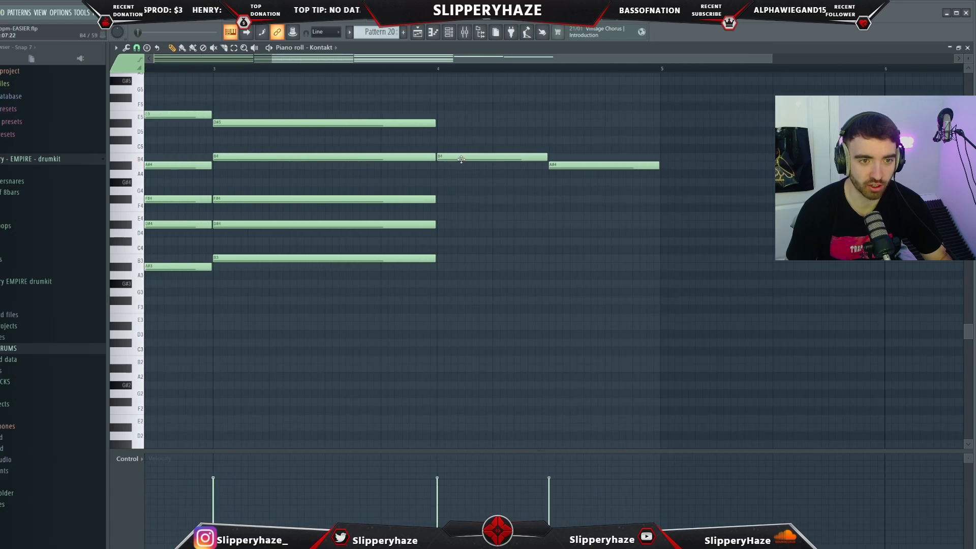
Complete the bar 4 chords with G#3, B3 and E4 under B4, and A#3, D#4 and F#4 under A#4, playing from bar 3.
right_click(469, 197)
left_click_drag(455, 258, 448, 290)
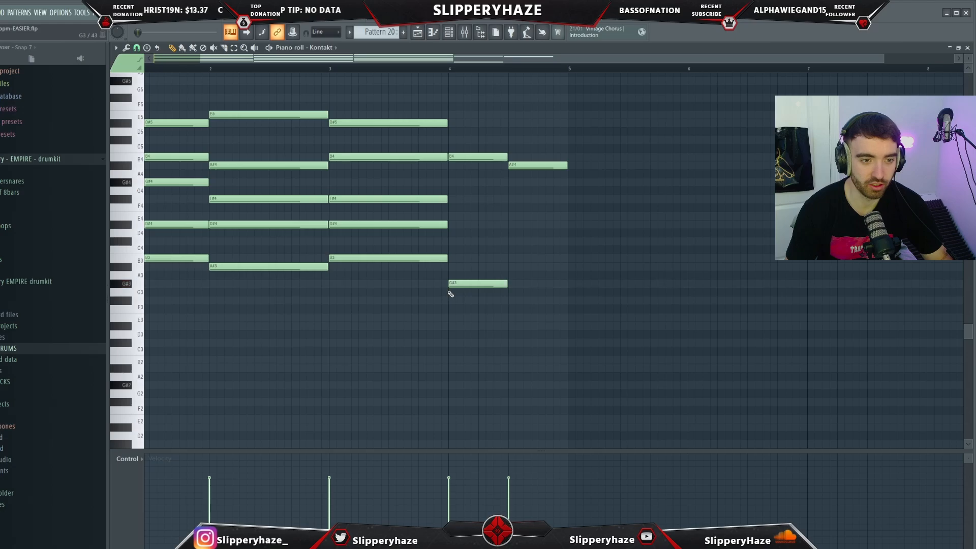
left_click(510, 267)
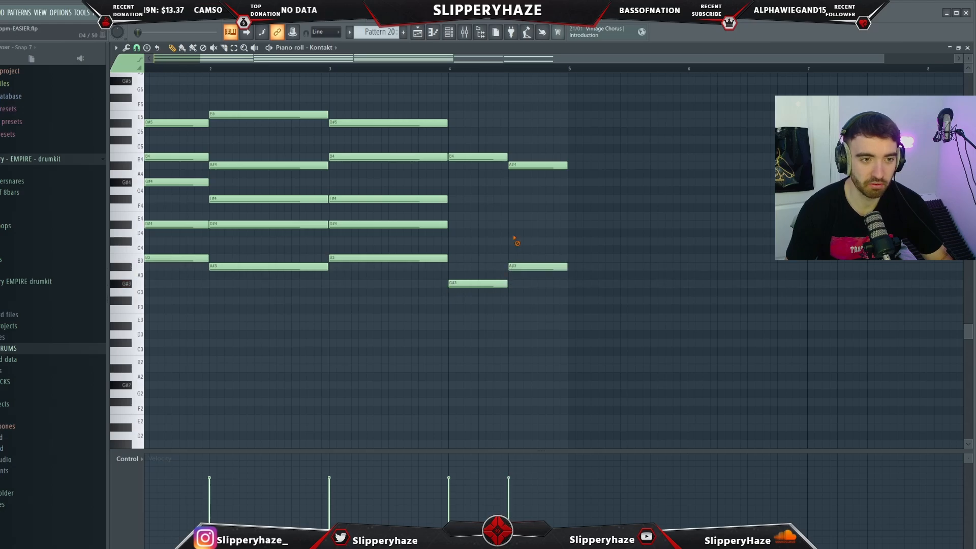
left_click(331, 66)
key("space")
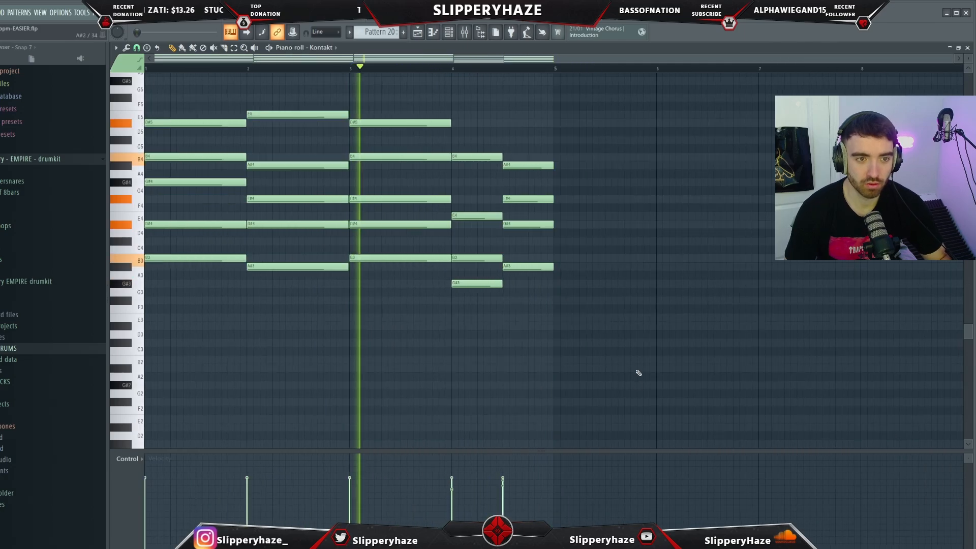
Duplicate the whole four-bar progression into bars 5 to 8 and clear the selection.
left_click_drag(635, 376, 144, 81)
key("ctrl+b")
scroll(351, 122, "down", 2)
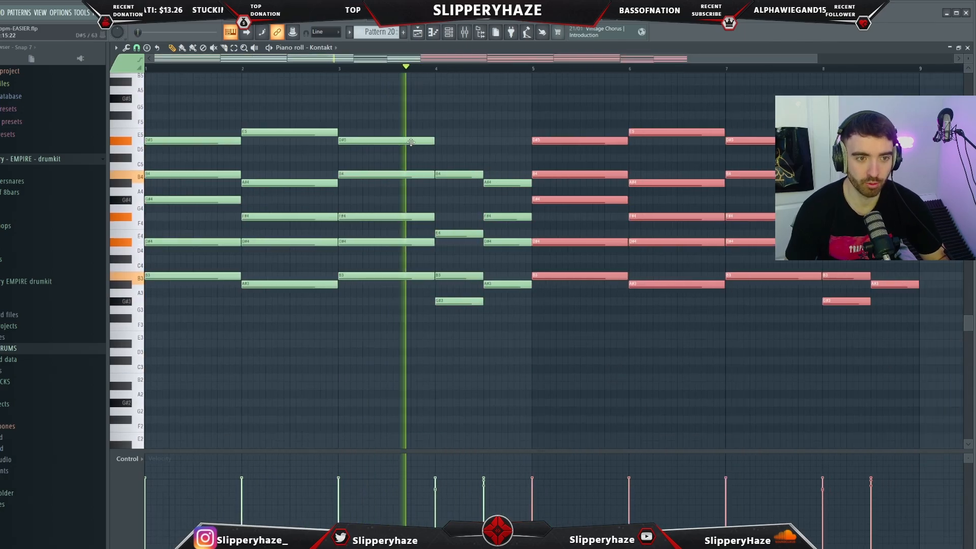
left_click(375, 94, "ctrl")
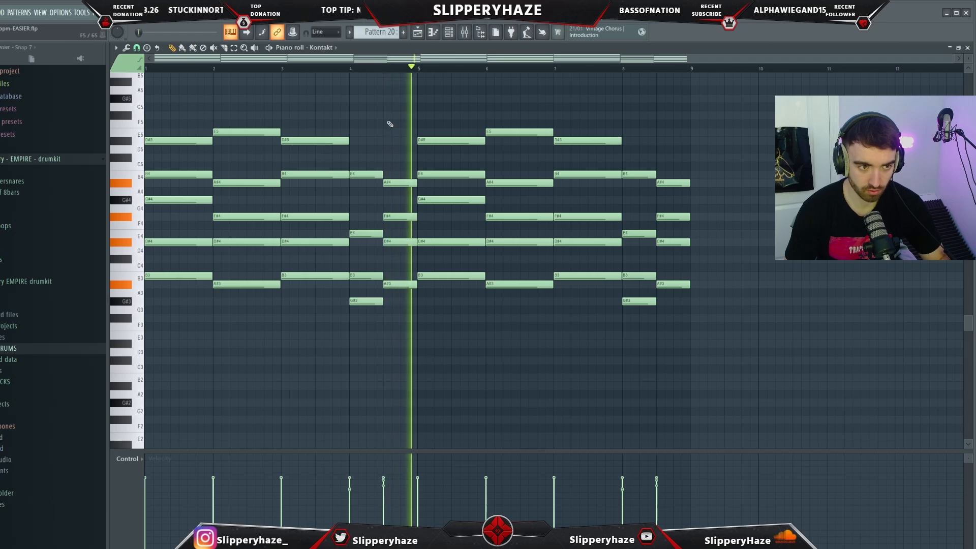
Duplicate the lowest line of notes across all eight bars one octave down, from B2 to G#2.
left_click_drag(708, 322, 168, 263)
left_click(170, 275, "shift")
key("ctrl+Down")
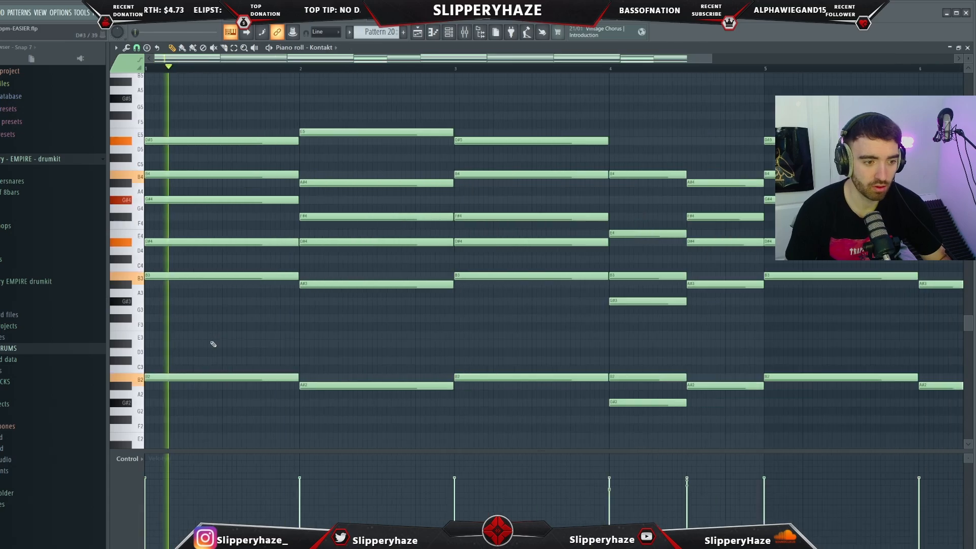
scroll(213, 340, "down", 3)
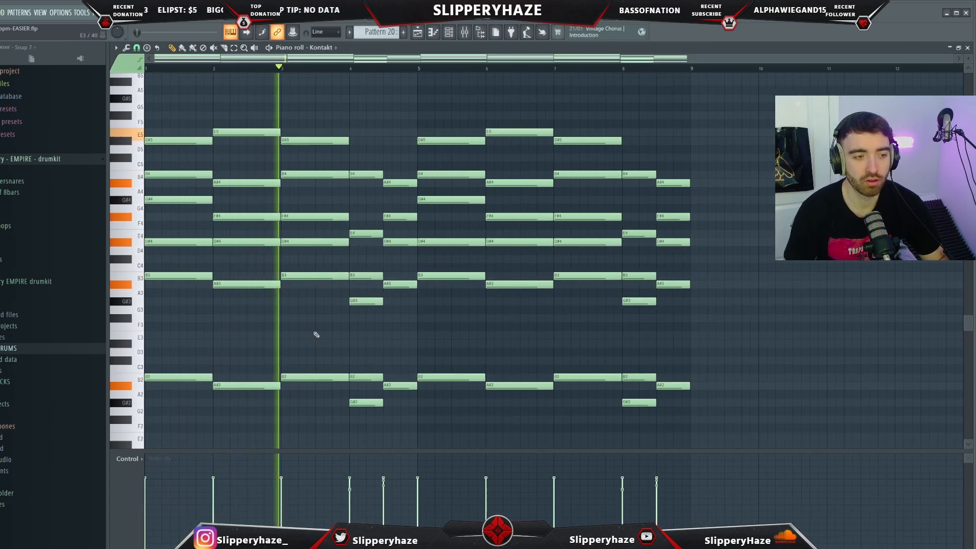
Duplicate the whole eight-bar progression, including the bass line, into bars 9 to 16.
scroll(341, 337, "up", 1)
scroll(381, 388, "down", 1)
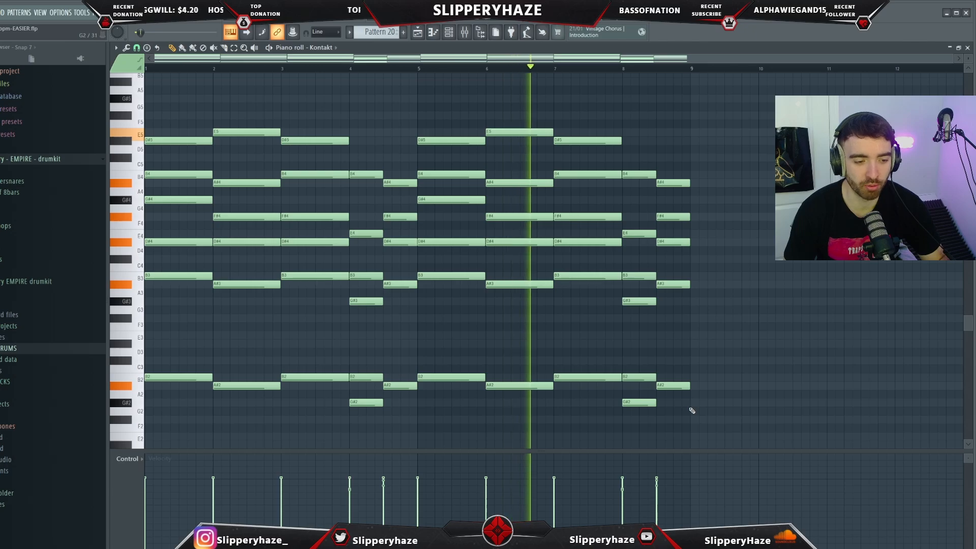
key("space")
scroll(610, 389, "down", 4)
left_click_drag(560, 371, 60, 198)
key("ctrl+b")
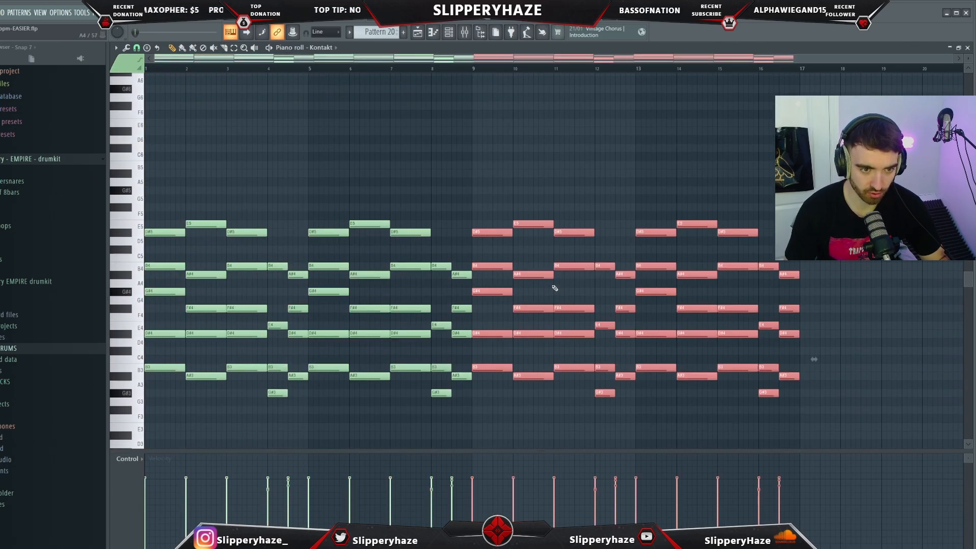
Duplicate the chord notes above the bass line in bars 9 to 16 two octaves up and play the result.
scroll(555, 289, "down", 4)
left_click_drag(841, 330, 491, 84)
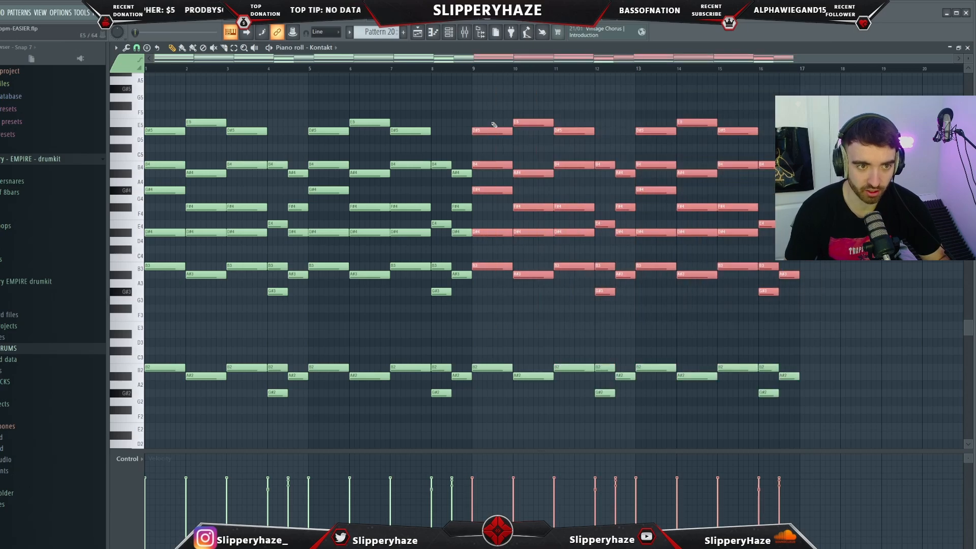
left_click(486, 131, "shift")
key("ctrl+Up")
key("ctrl+Up")
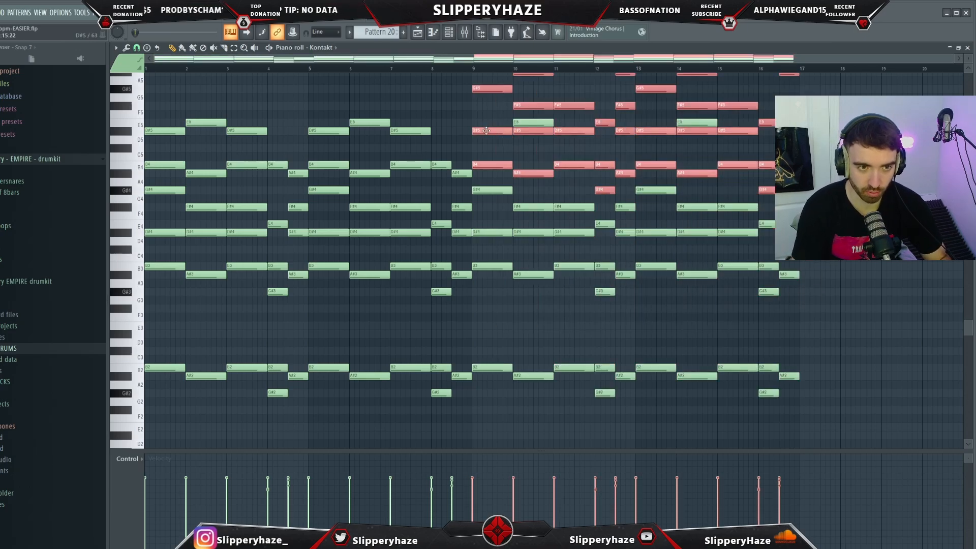
scroll(488, 133, "up", 2)
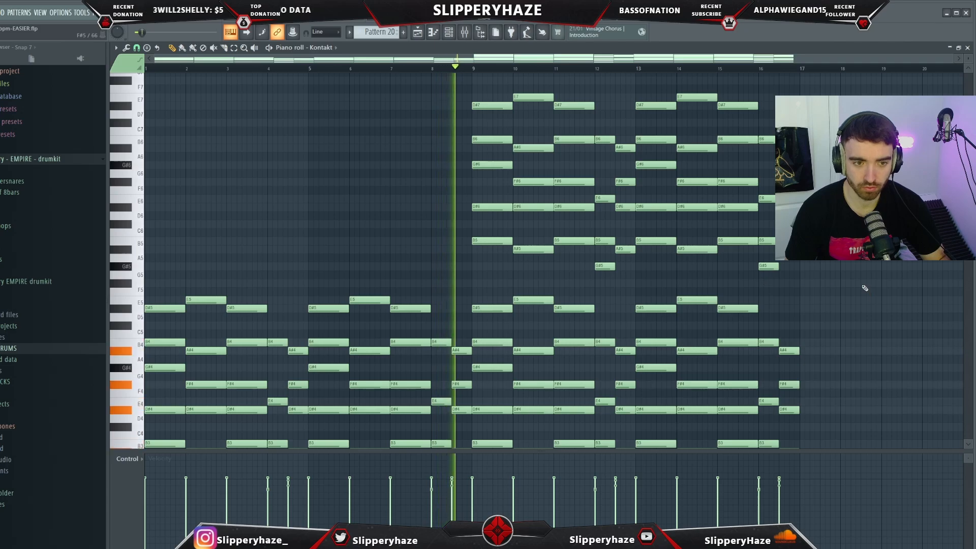
scroll(860, 287, "up", 2)
scroll(849, 277, "down", 2)
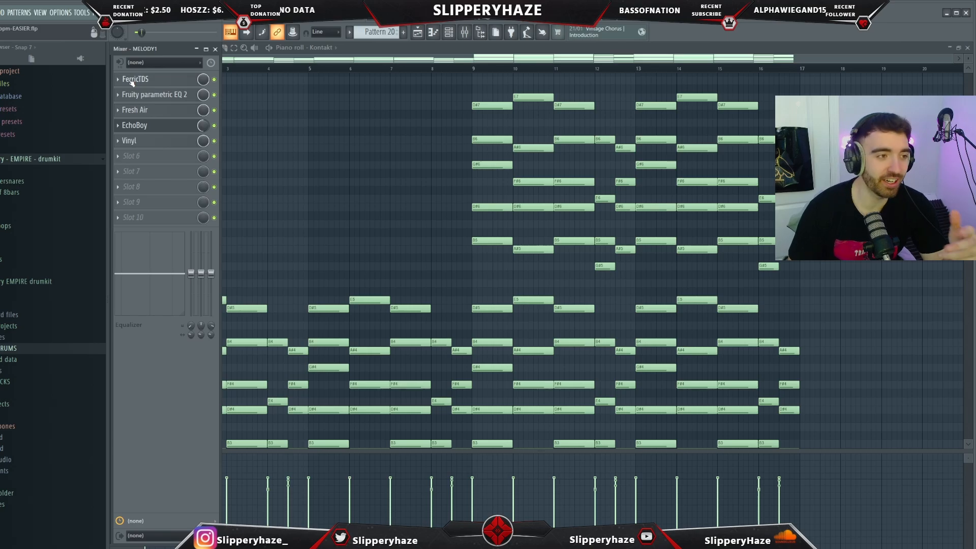
Review the MELODY1 mixer effects, including the settings of FerricTDS, EchoBoy and Vinyl.
left_click(133, 80)
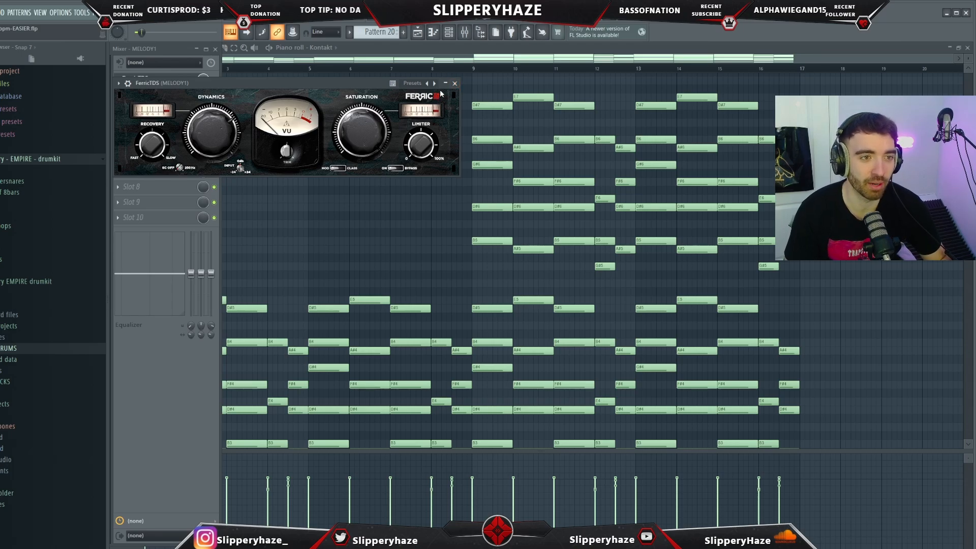
left_click(455, 84)
left_click(164, 95)
left_click(164, 96)
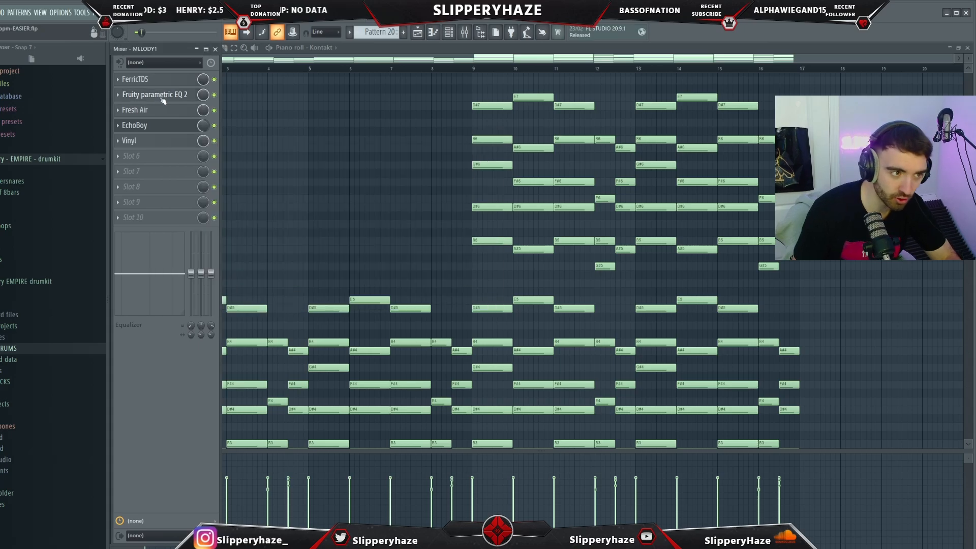
left_click(167, 110)
left_click(168, 111)
left_click(164, 126)
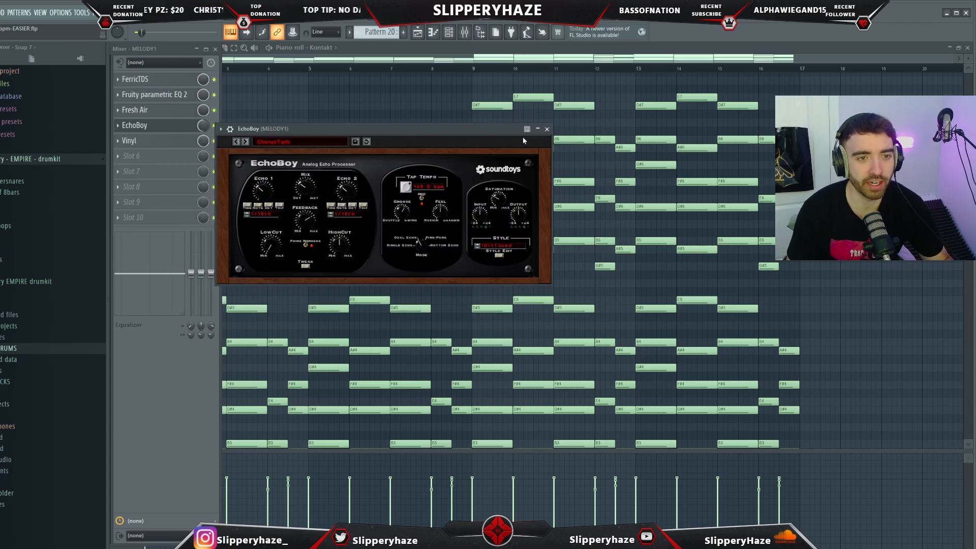
left_click(547, 129)
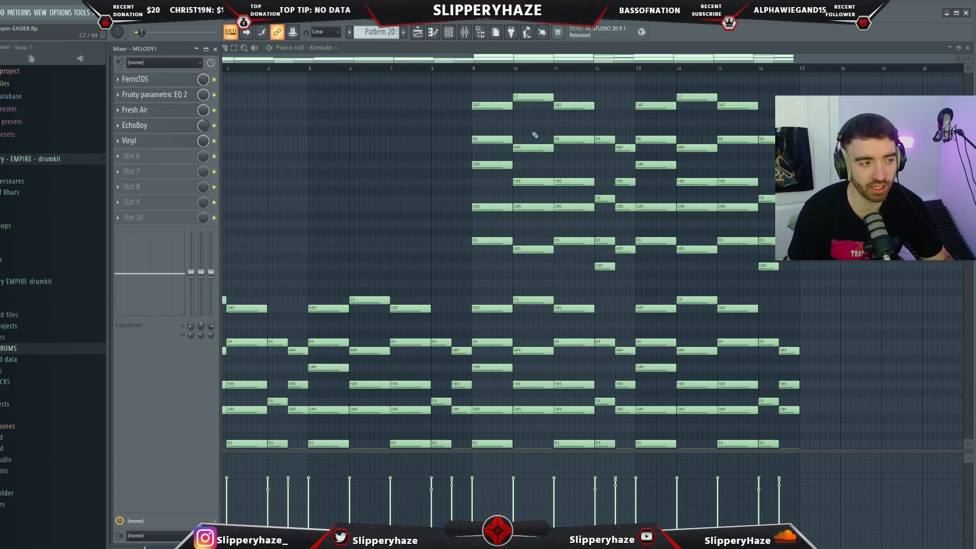
left_click(164, 141)
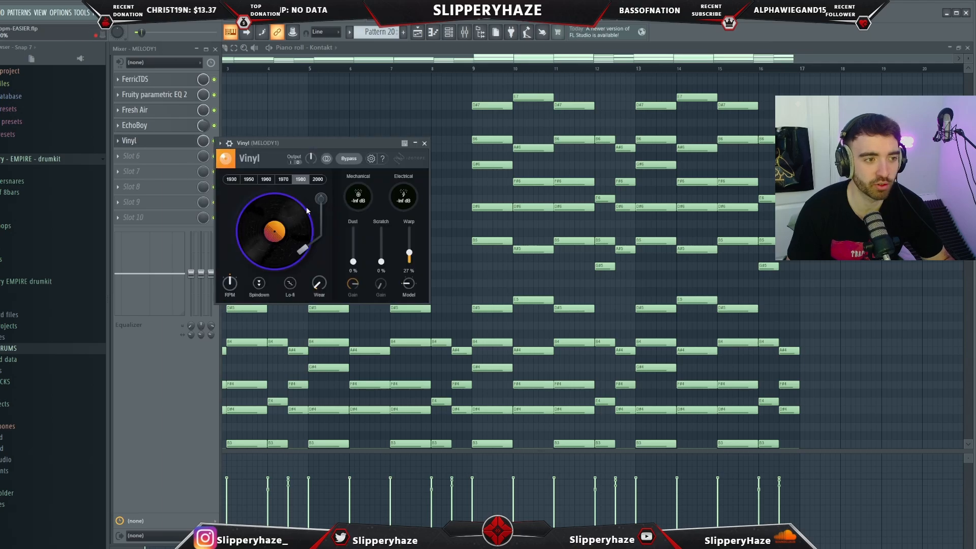
left_click(425, 142)
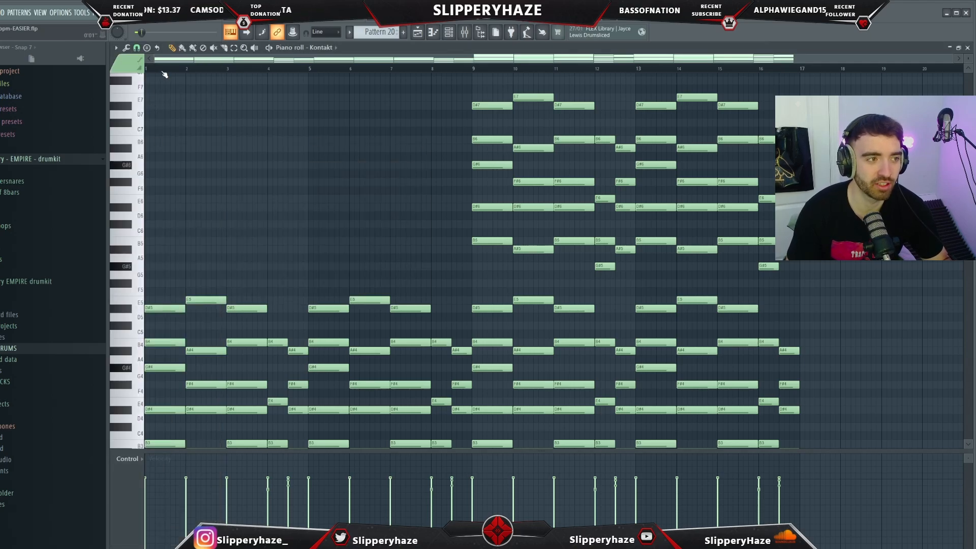
Play the pattern, check the Reggae Organ patch in Xpand!2, and view the notes in the Xpand!2 piano roll.
key("space")
scroll(305, 131, "down", 1)
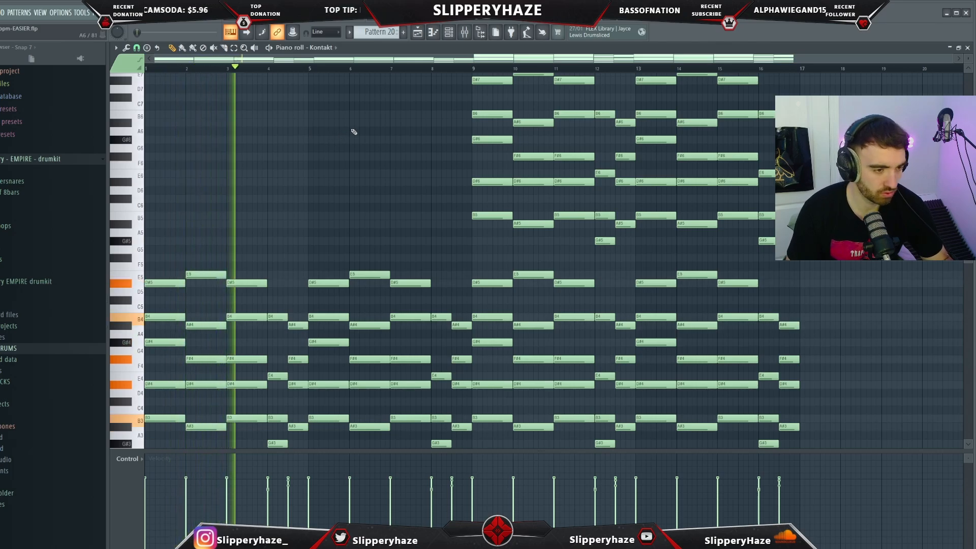
scroll(355, 131, "down", 2)
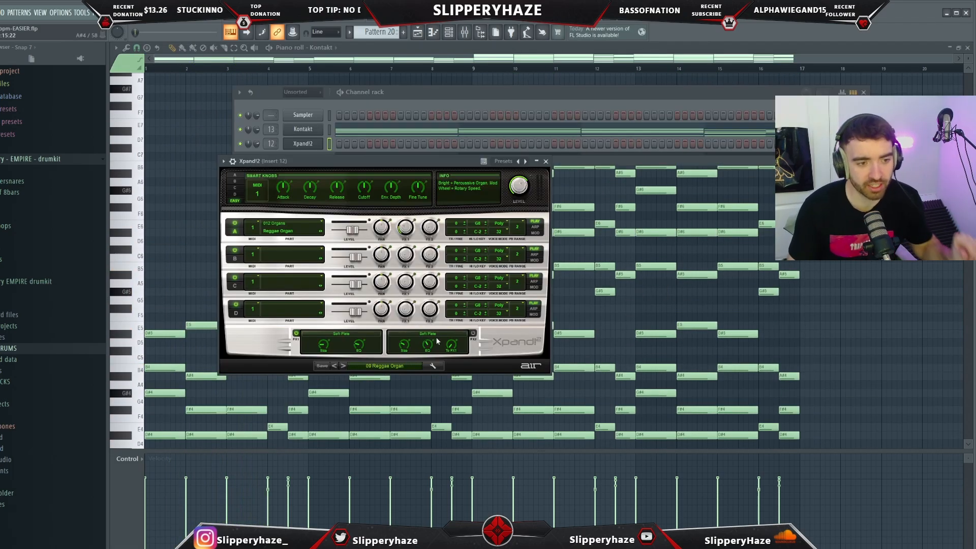
left_click(545, 161)
scroll(361, 220, "down", 2)
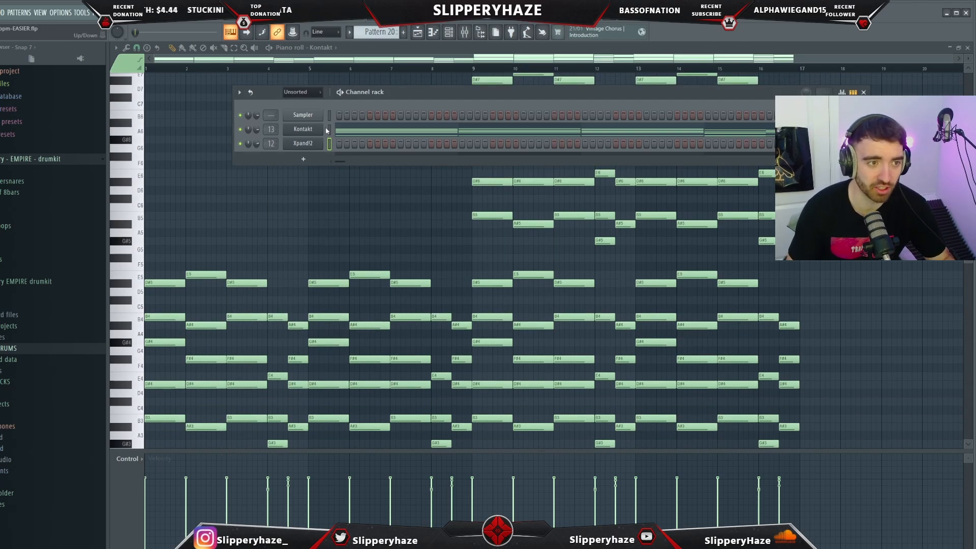
scroll(212, 116, "down", 3)
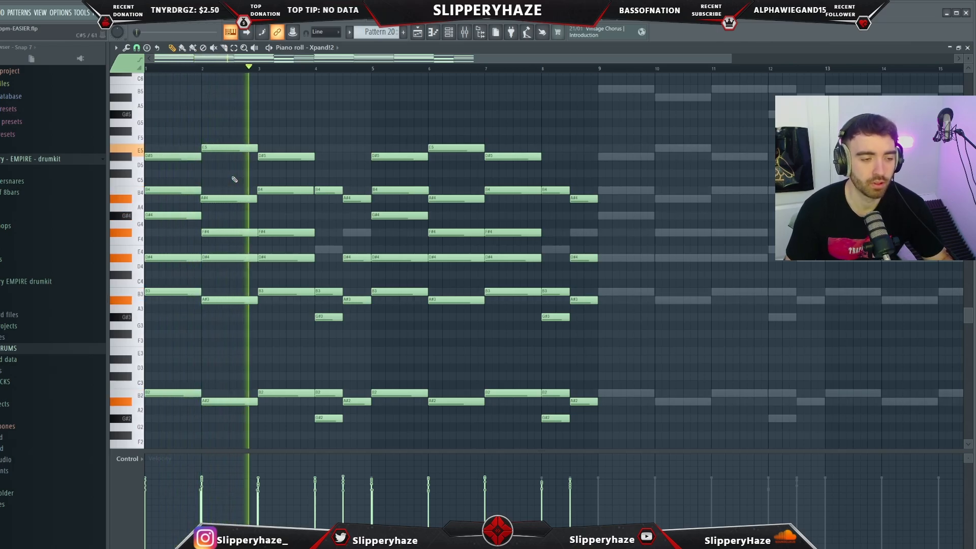
key("space")
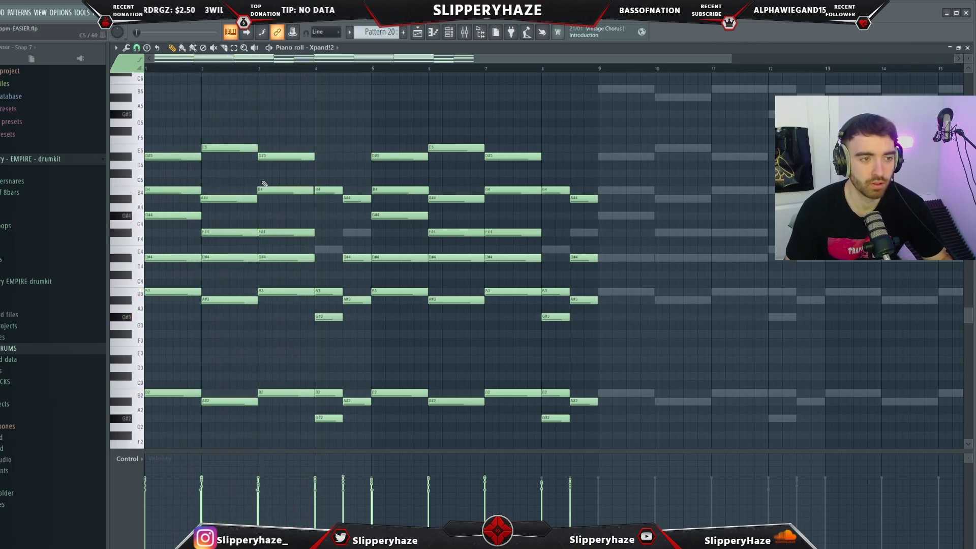
Delete the B4 and A#4 notes in bars 1 to 3 and 5 to 7 of the Xpand!2 part.
right_click(284, 189)
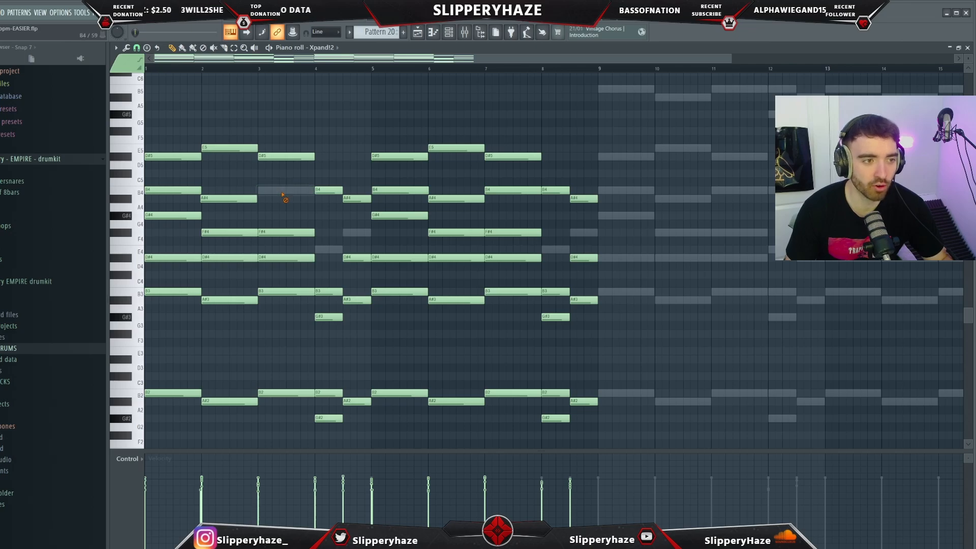
right_click(229, 198)
right_click(185, 191)
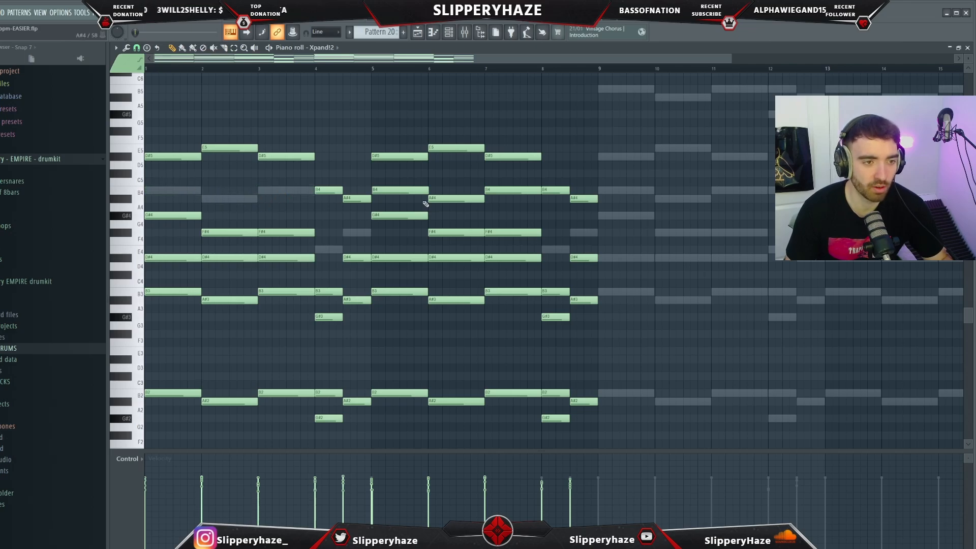
right_click(425, 191)
right_click(458, 198)
right_click(494, 191)
Transpose all Xpand!2 notes up one octave and listen to the part.
key("space")
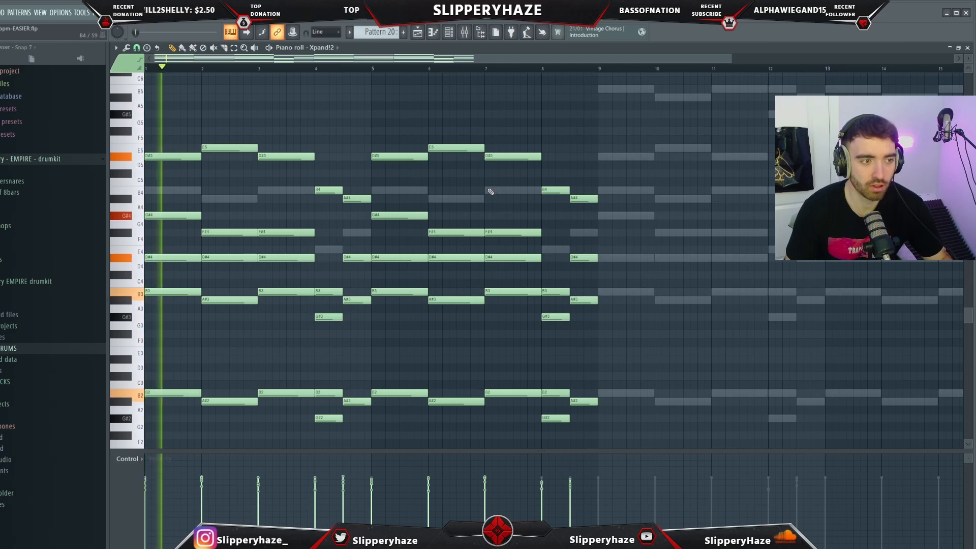
key("ctrl+Up")
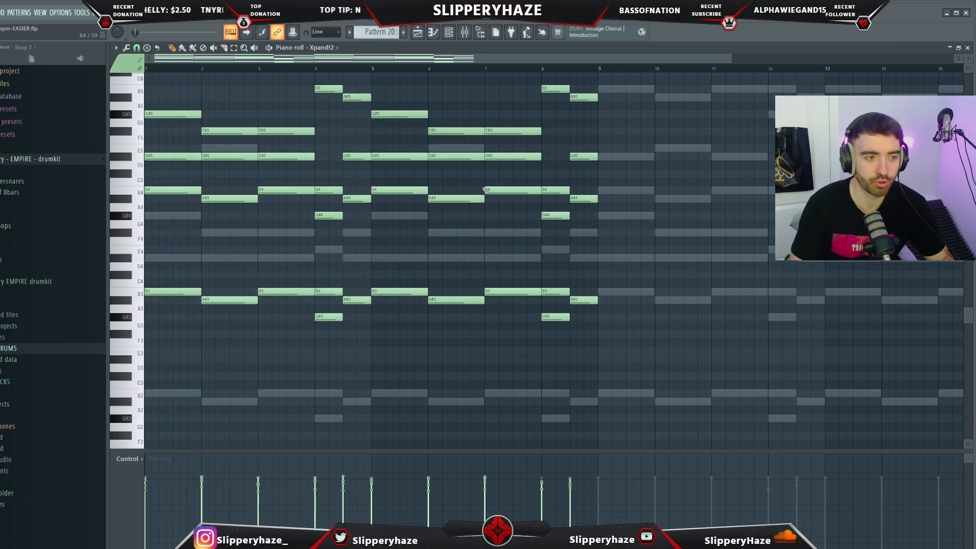
scroll(457, 173, "up", 2)
scroll(430, 149, "up", 1)
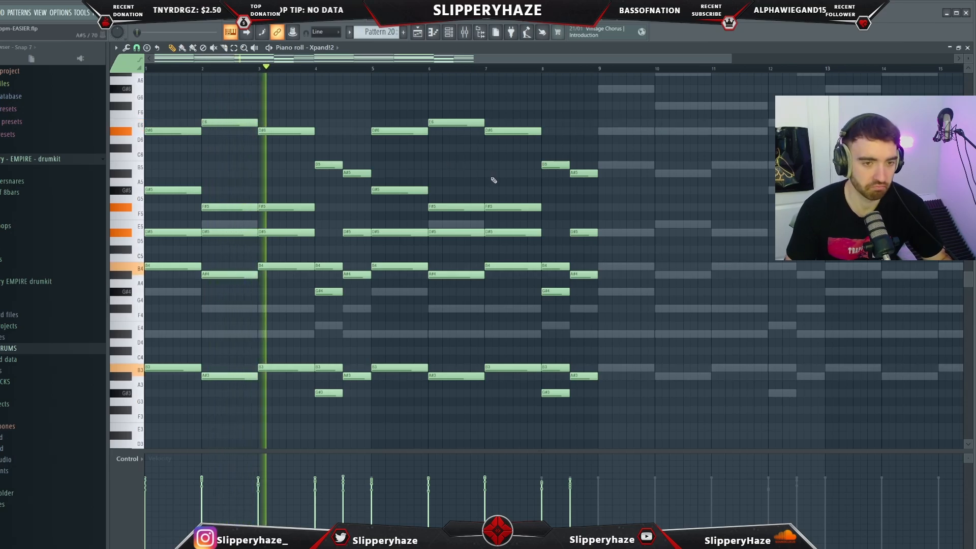
scroll(494, 180, "down", 2)
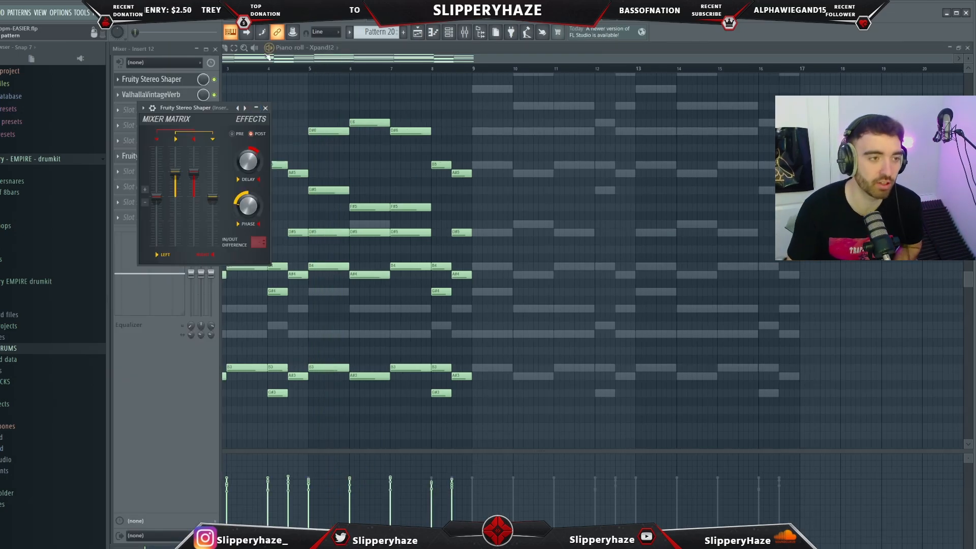
Review the Insert 12 effects: Fruity Stereo Shaper, ValhallaVintageVerb and Fruity parametric EQ 2.
left_click(265, 108)
left_click(187, 98)
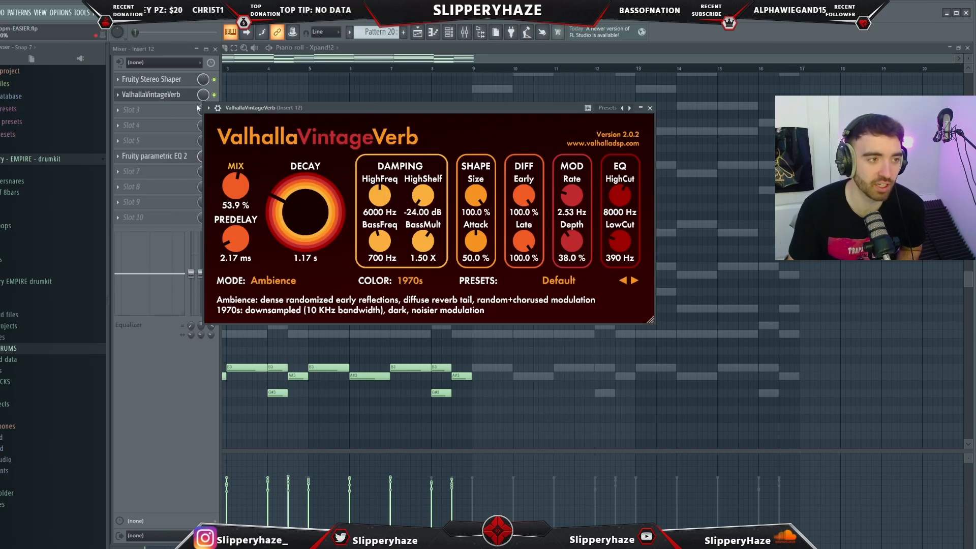
left_click(144, 157)
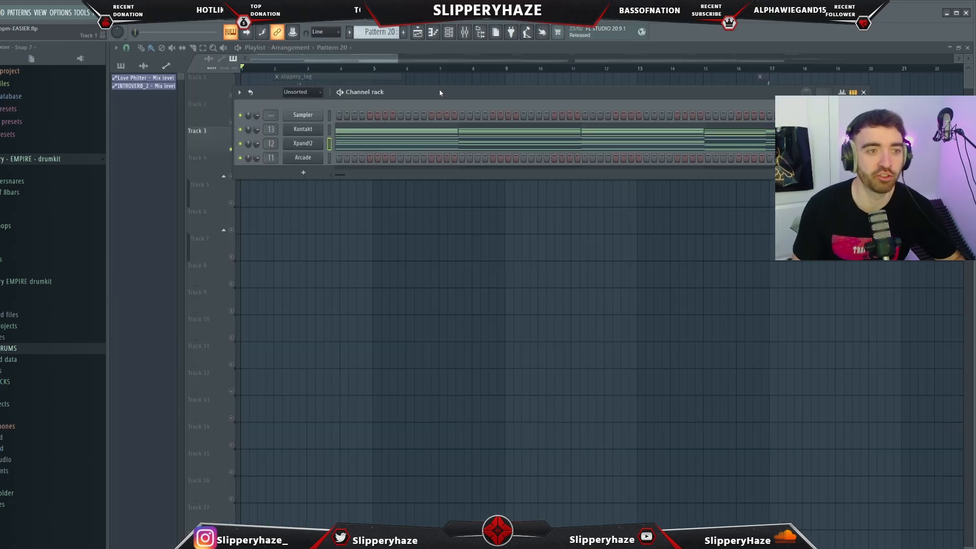
Move the channel rack off the Pattern 20 clip and play the pattern with the Arcade piano roll open.
left_click_drag(441, 92, 410, 159)
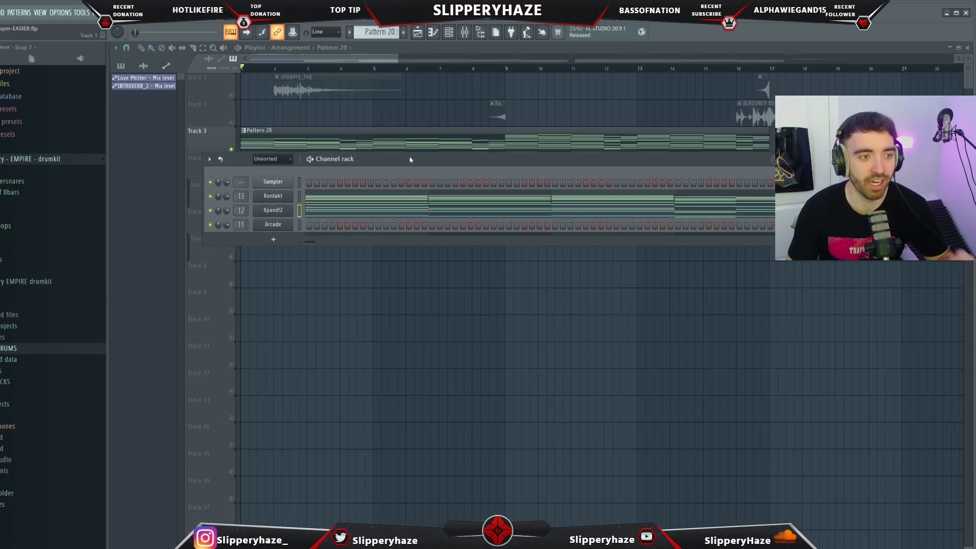
key("space")
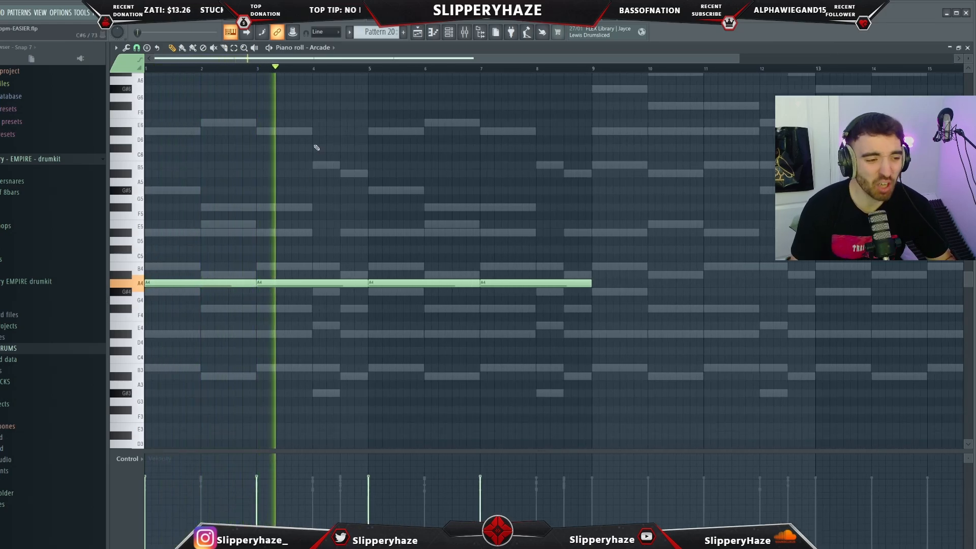
scroll(285, 146, "down", 1)
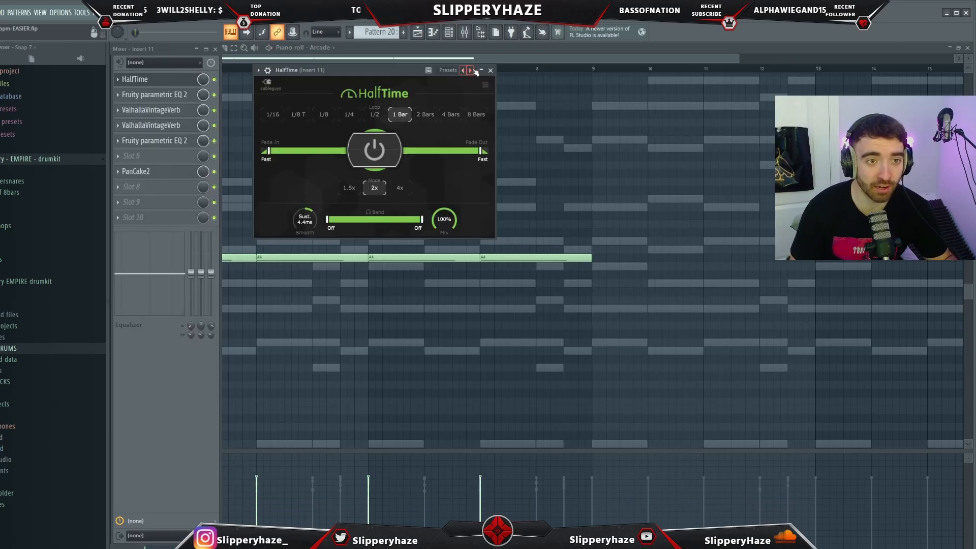
Review the Insert 11 effects: HalfTime, both ValhallaVintageVerb reverbs, Fruity parametric EQ 2 and PanCake2.
left_click(492, 71)
left_click(557, 80)
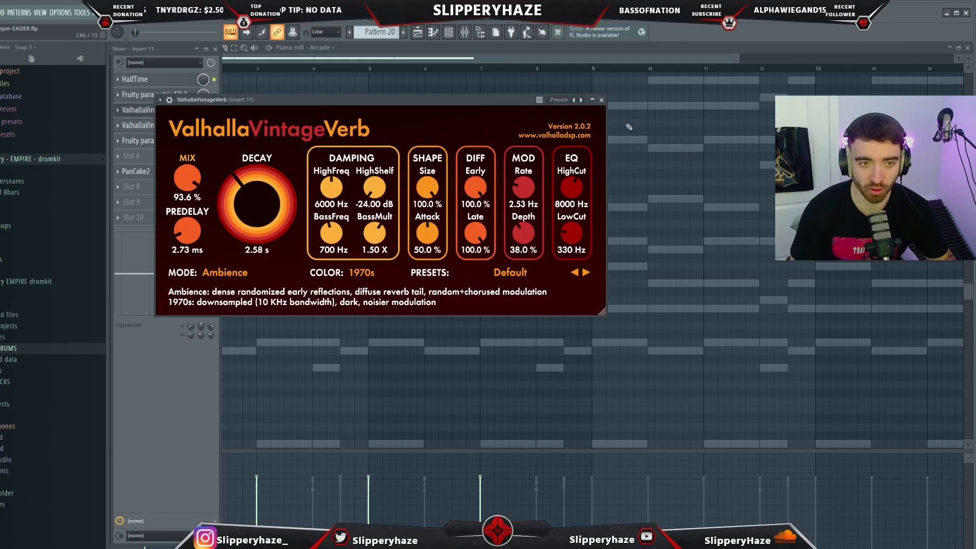
left_click(601, 100)
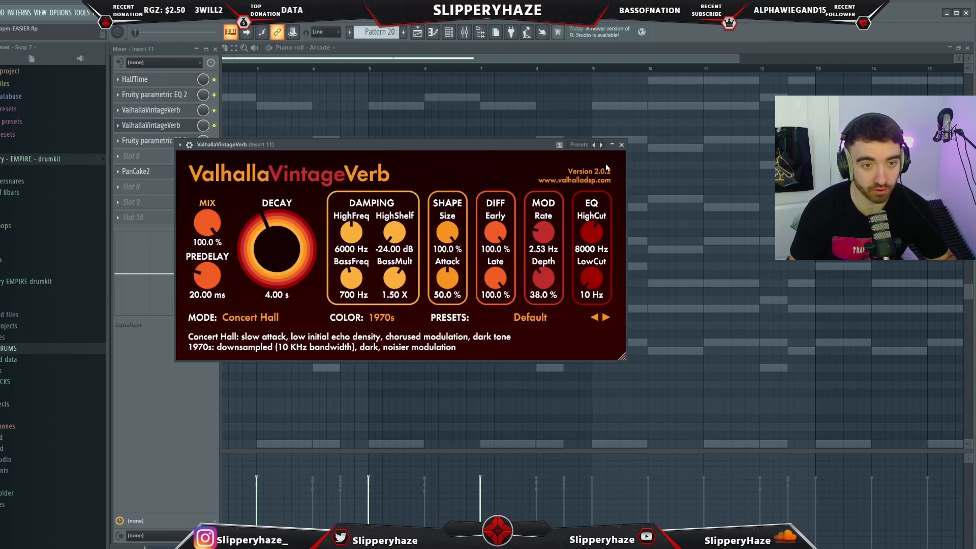
left_click(621, 144)
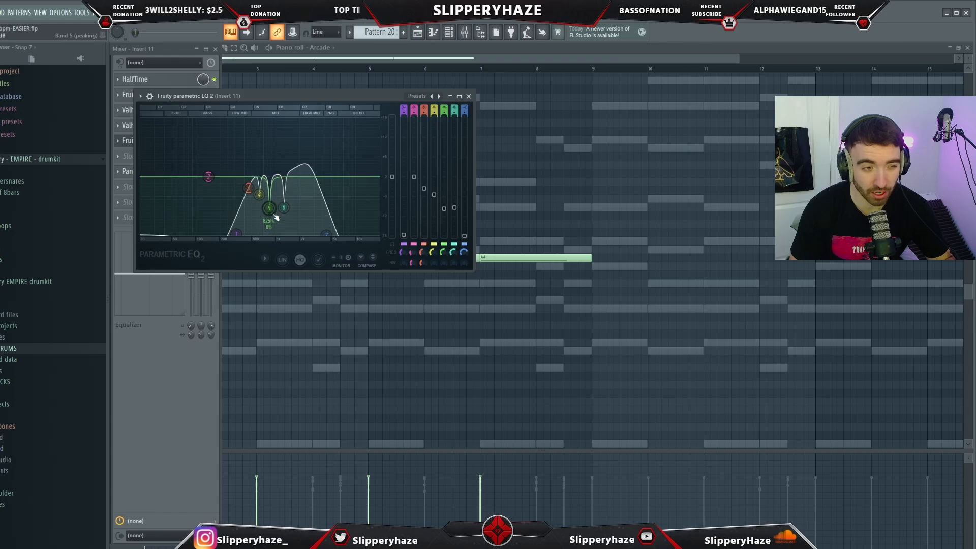
left_click(469, 96)
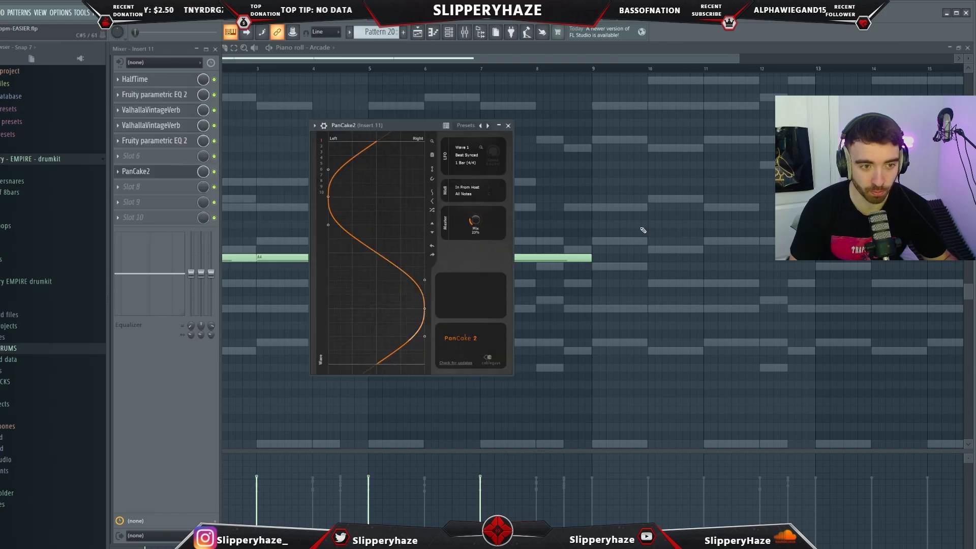
Write the Arcade #2 part over the first eight bars with A5, C5, A5 and B4 notes, and play the pattern.
key("F7")
key("space")
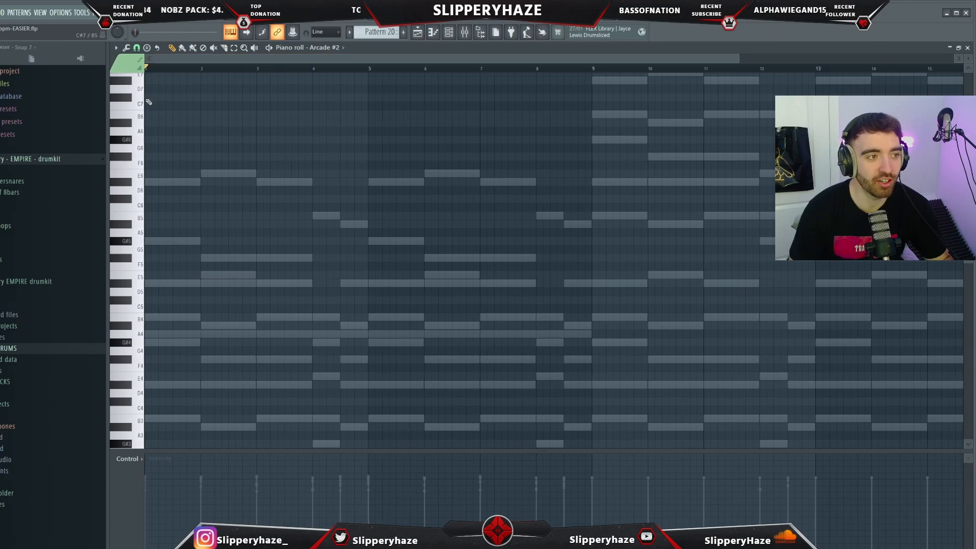
scroll(196, 248, "up", 2)
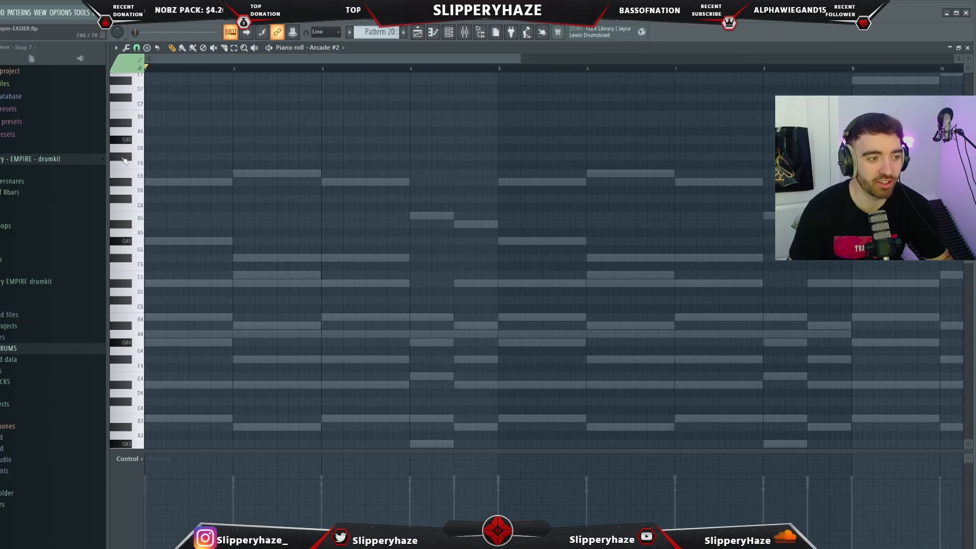
scroll(205, 245, "down", 1)
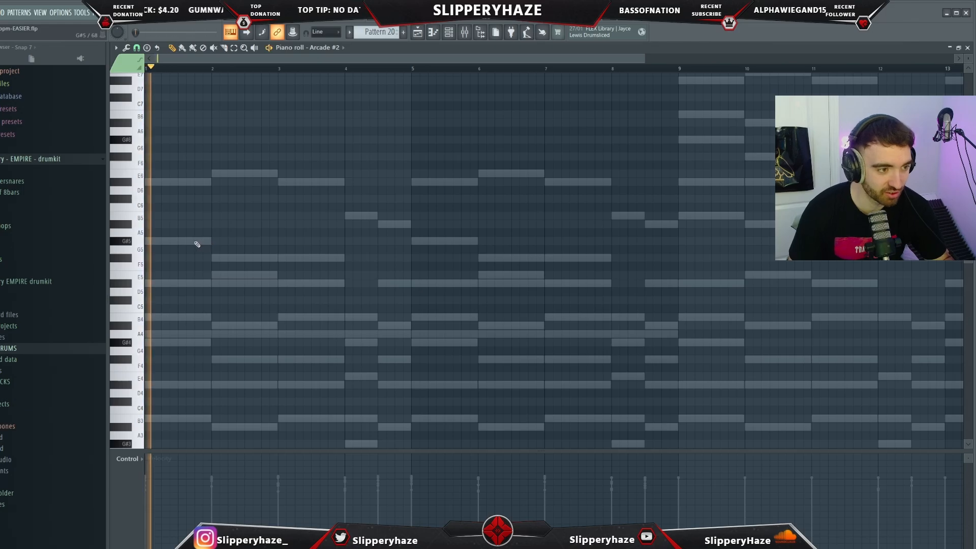
left_click(181, 233)
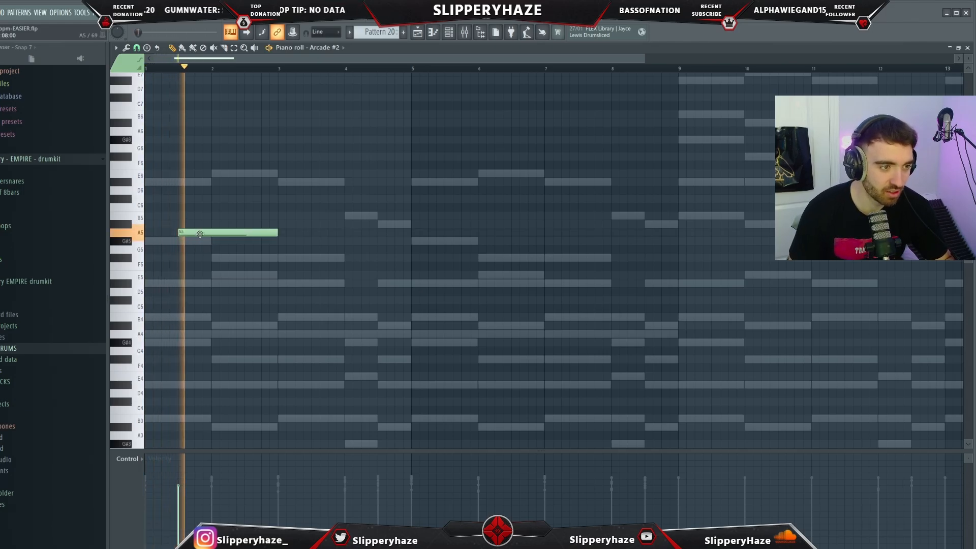
scroll(283, 244, "down", 1)
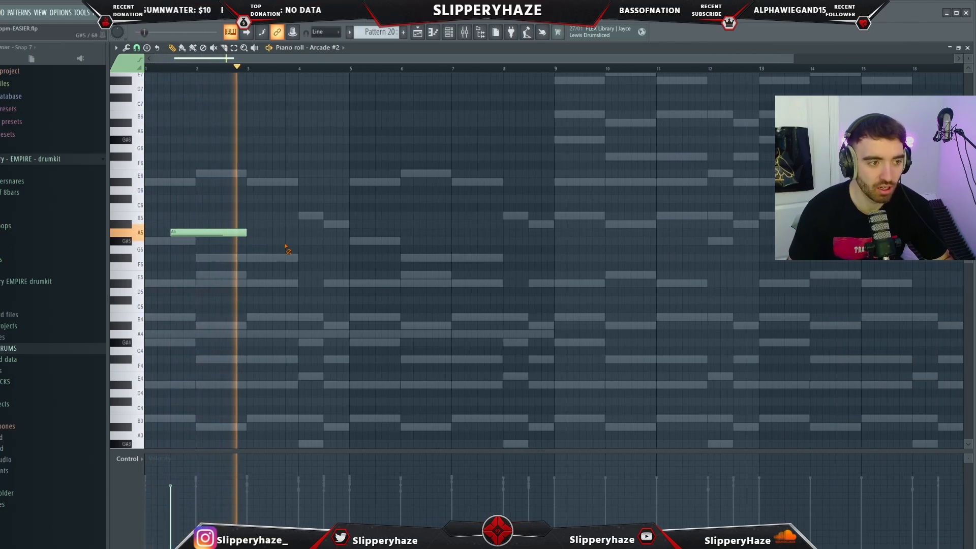
left_click(219, 230)
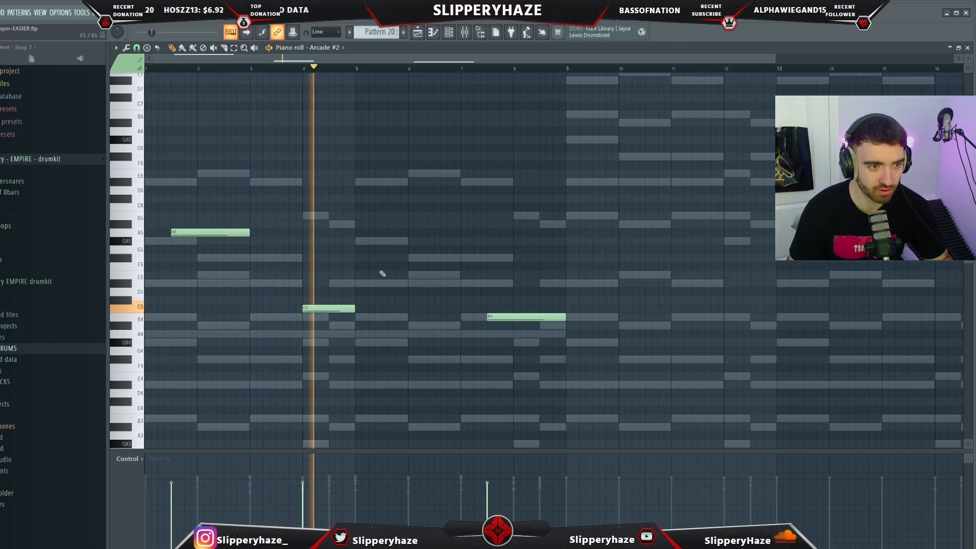
left_click_drag(409, 244, 385, 243)
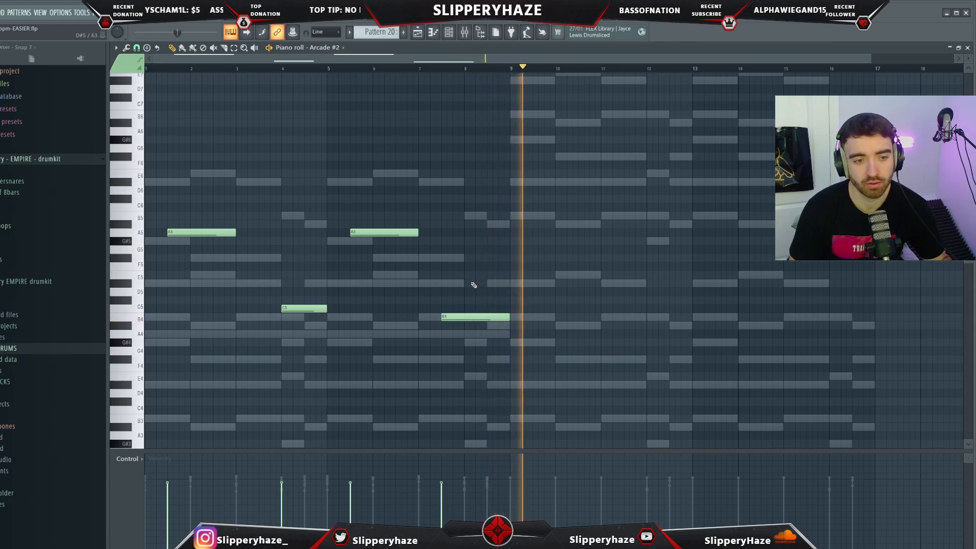
scroll(474, 285, "down", 1)
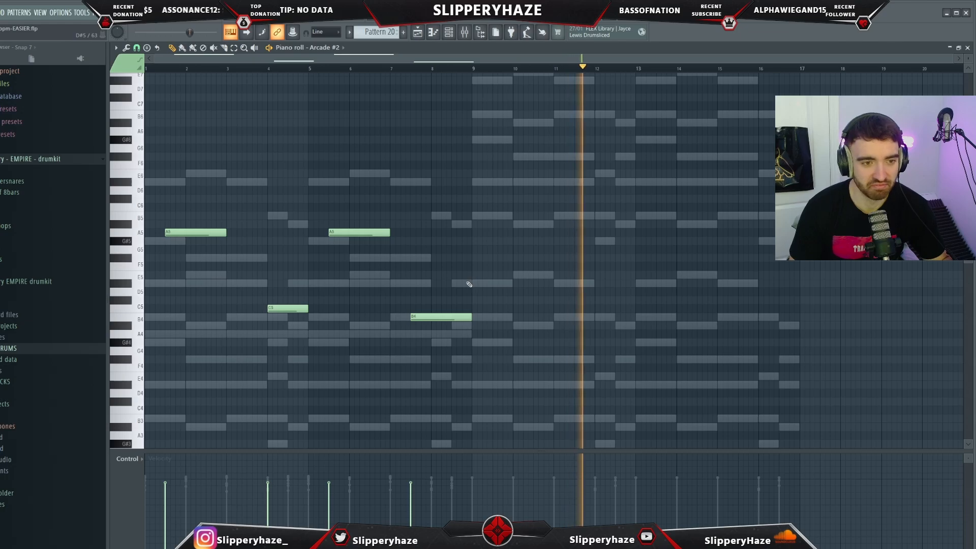
Review the Insert 10 effects: both ValhallaVintageVerb reverbs and Fruity parametric EQ 2.
left_click(159, 96)
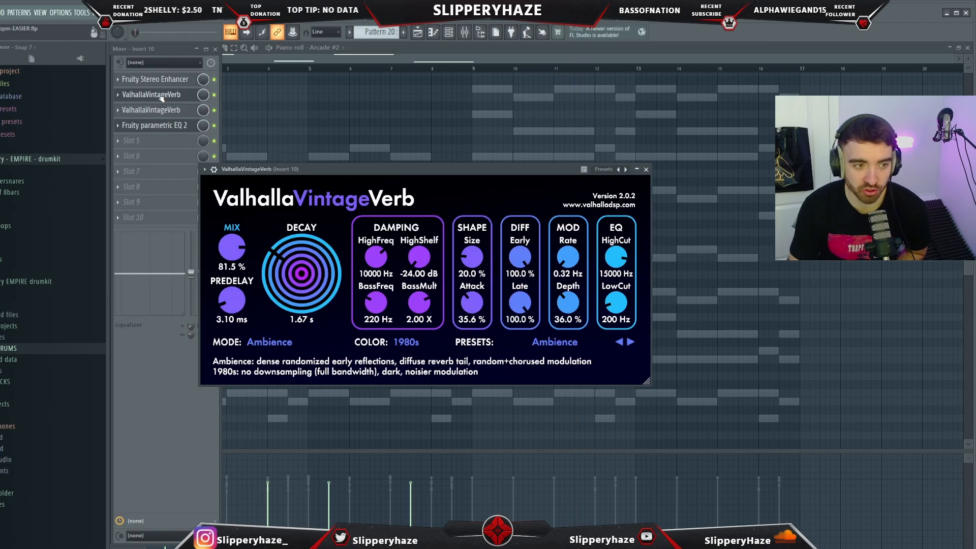
left_click(159, 96)
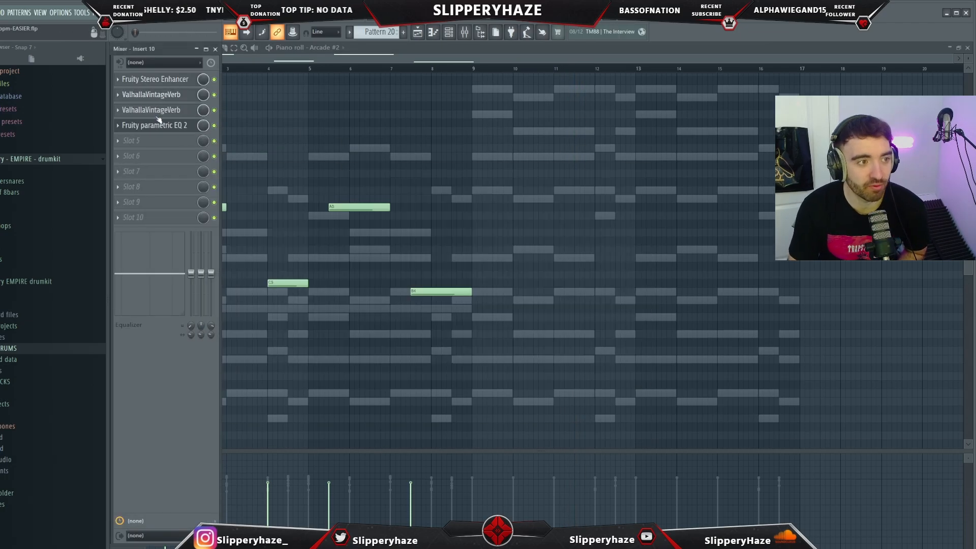
left_click(158, 111)
left_click(560, 84)
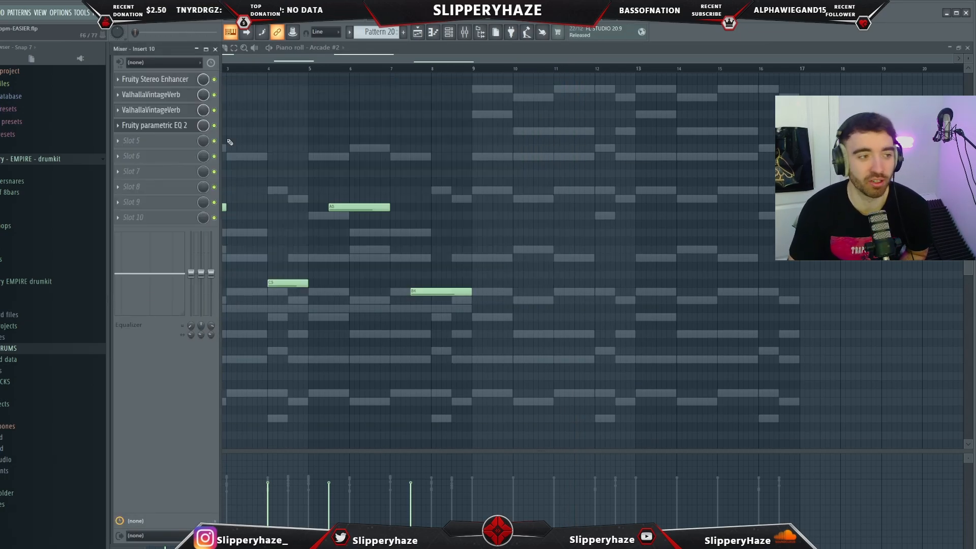
left_click(158, 126)
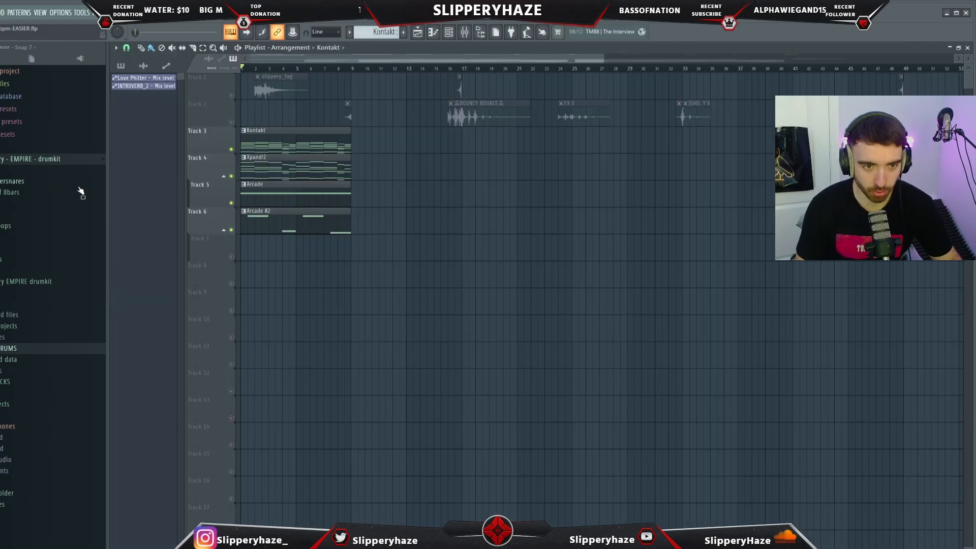
Place the ($)alluah - 141bpm loop on Track 7 at bar 1 of the playlist and play it with the melody.
left_click(23, 227)
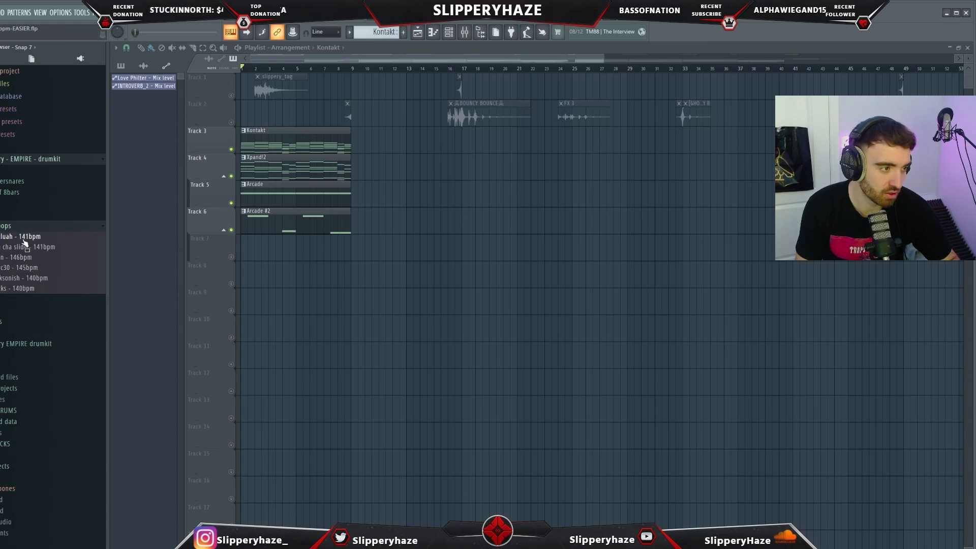
left_click_drag(23, 243, 276, 257)
scroll(250, 165, "up", 5)
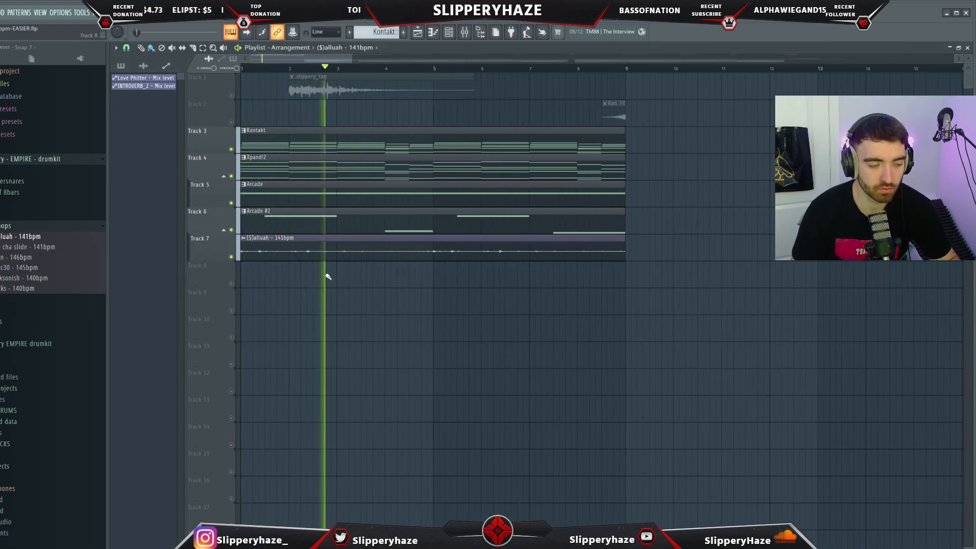
scroll(366, 290, "down", 1)
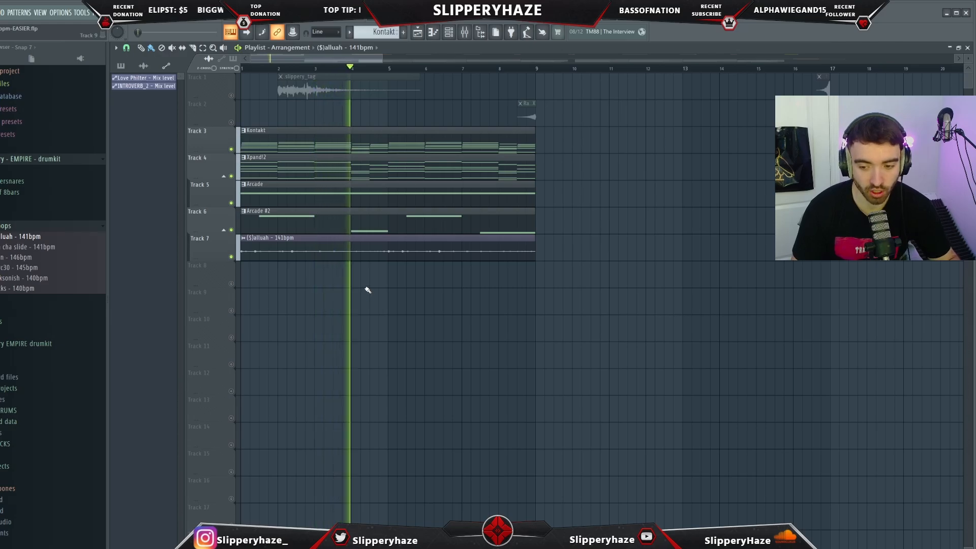
Open the ($)scump cs notes in the piano roll and repeat the one-bar rhythm through bar 7.
left_click(283, 286)
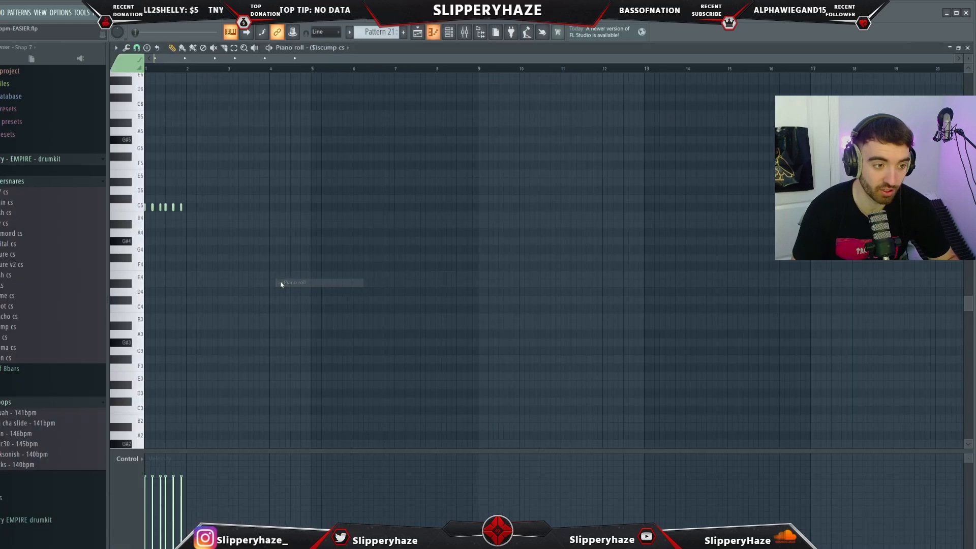
key("ctrl+b")
key("ctrl+b")
key("ctrl+b")
key("ctrl+b")
key("ctrl+b")
key("ctrl+b")
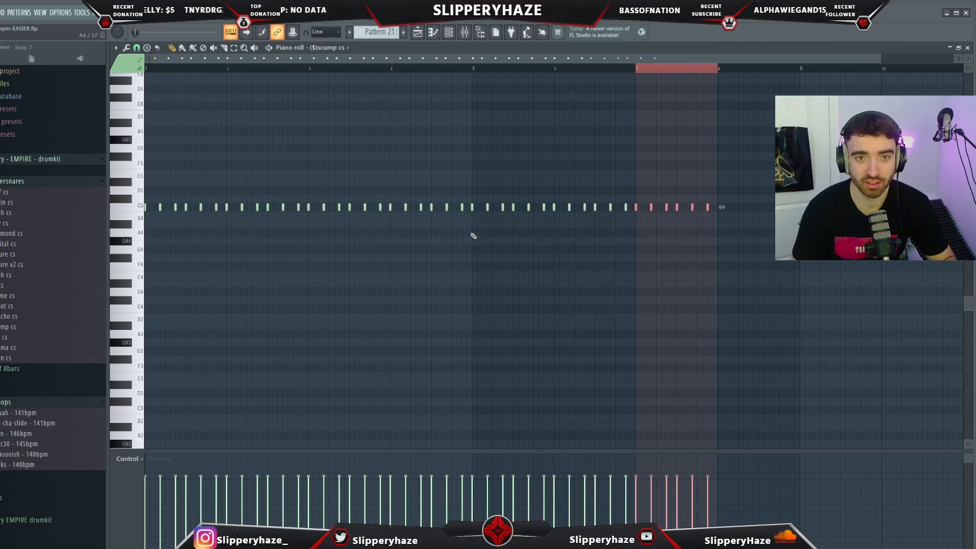
Program Clap 4 hits across the first eight bars of Pattern 21.
key("F7")
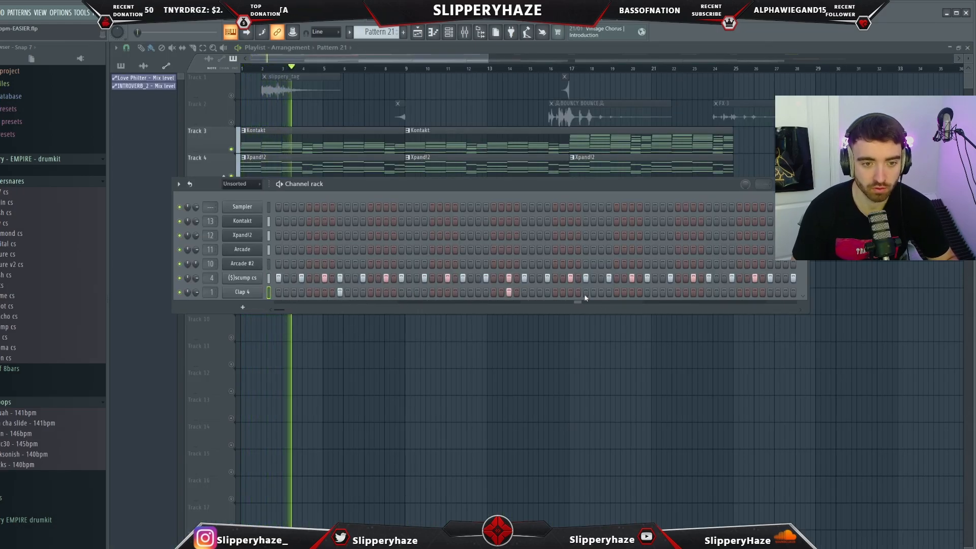
key("F7")
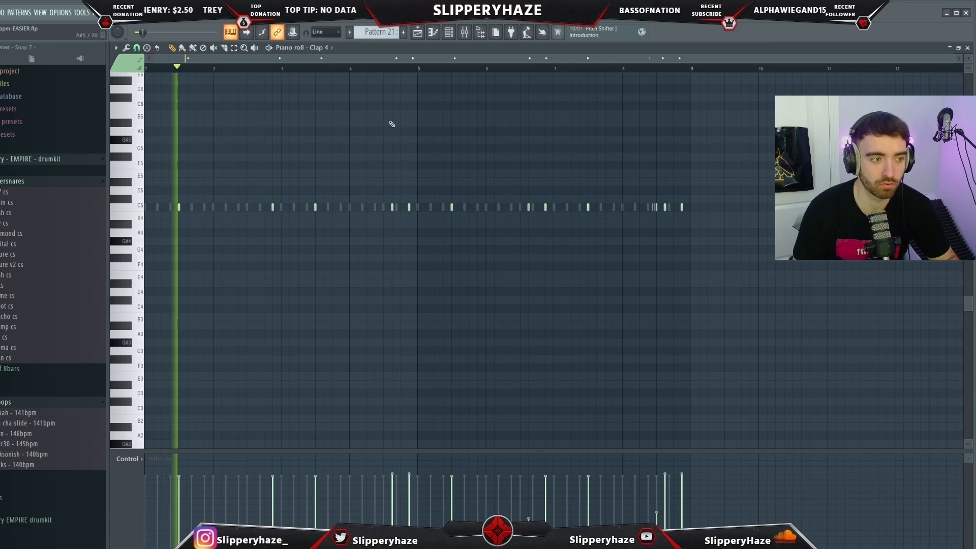
Add ($)dat snare hits near the ends of bars 2 and 4 and open them in the piano roll.
key("F6")
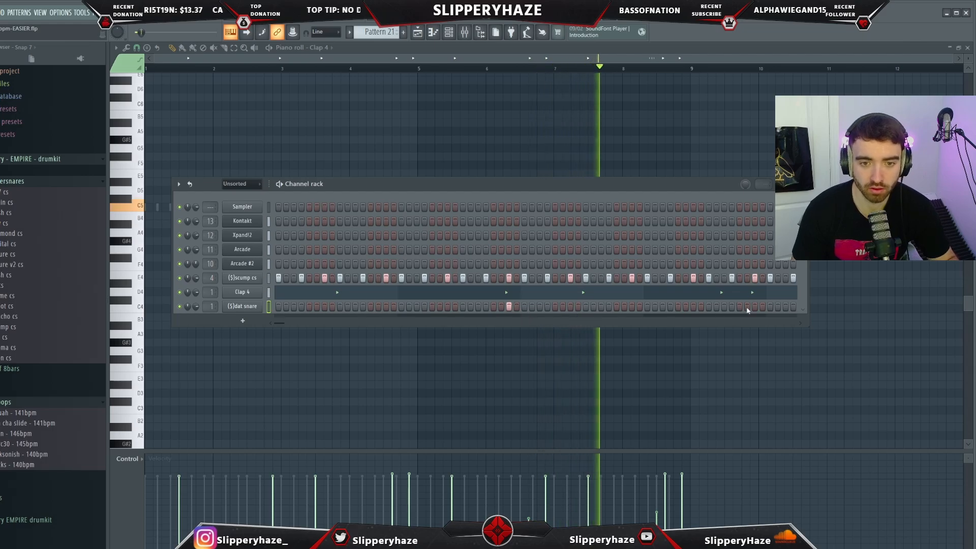
key("F6")
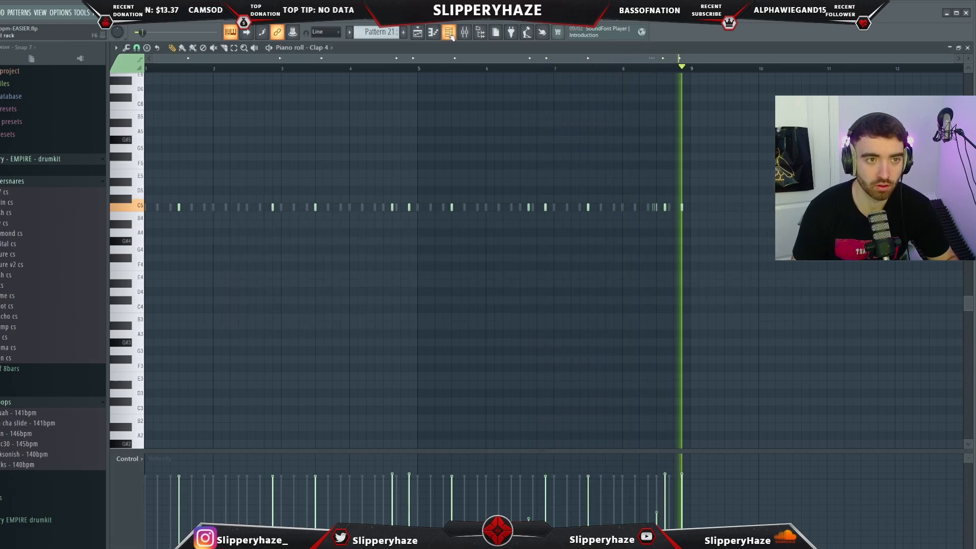
key("F6")
right_click(255, 310)
left_click(274, 311)
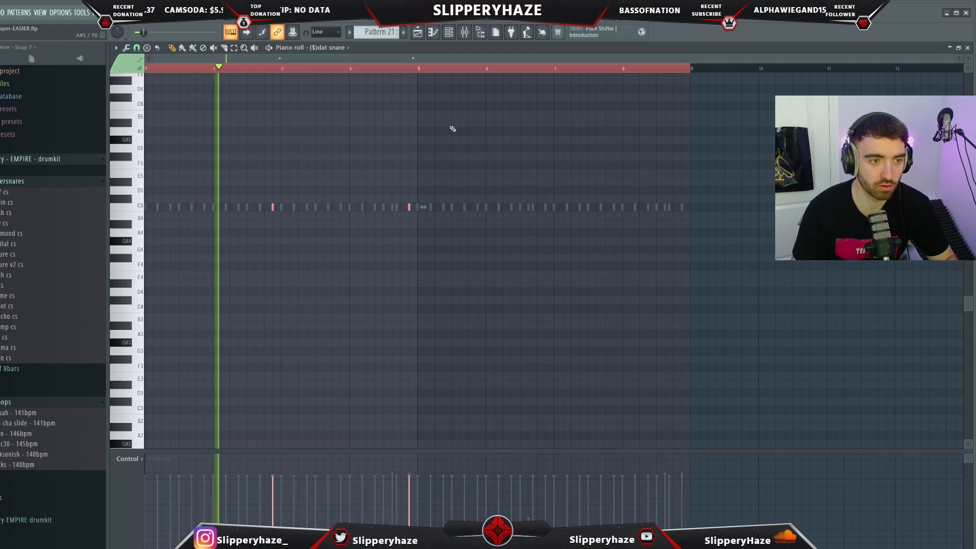
Limit the time selection around the ($)dat snare hits to the first four bars.
left_click_drag(452, 72, 420, 77)
scroll(421, 77, "up", 5)
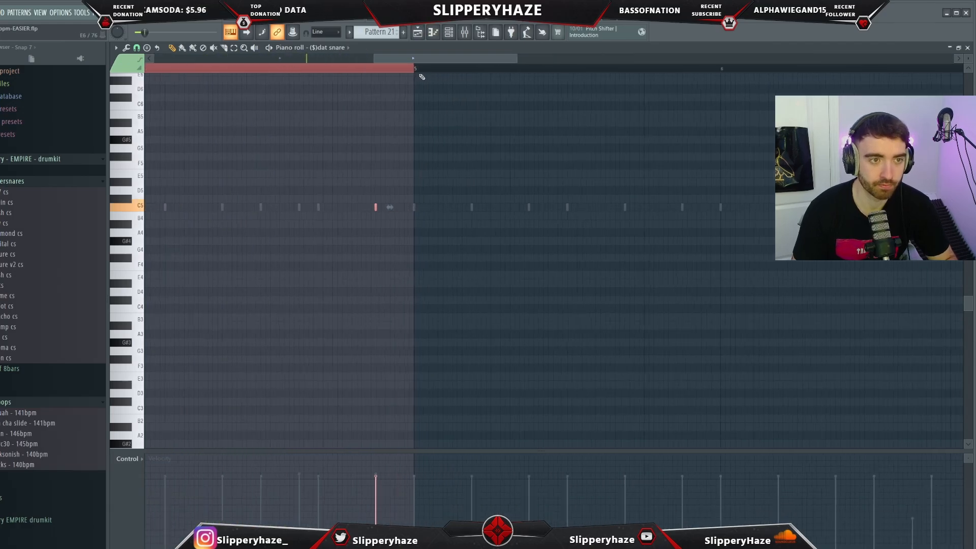
scroll(422, 102, "down", 3)
scroll(424, 118, "down", 2)
scroll(424, 122, "up", 6)
scroll(420, 118, "down", 7)
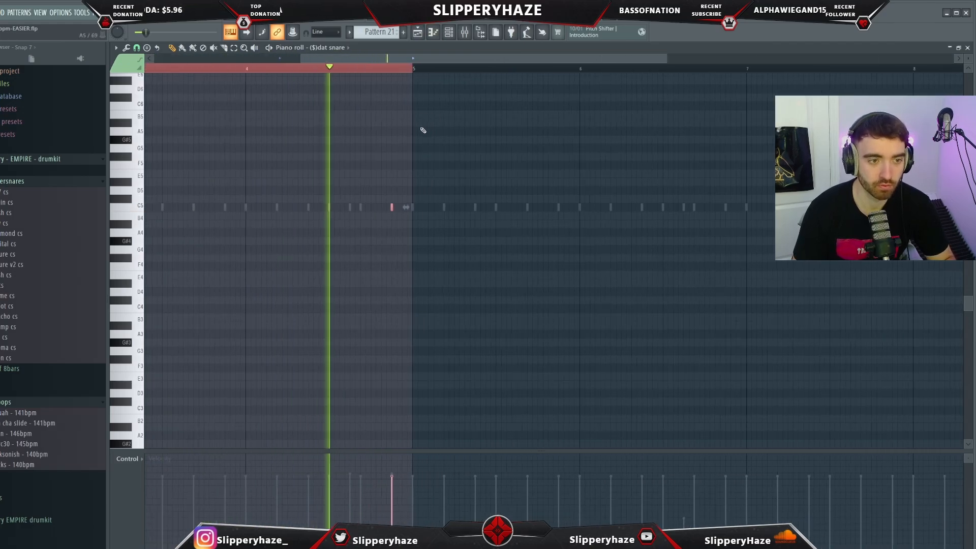
key("ctrl+Right")
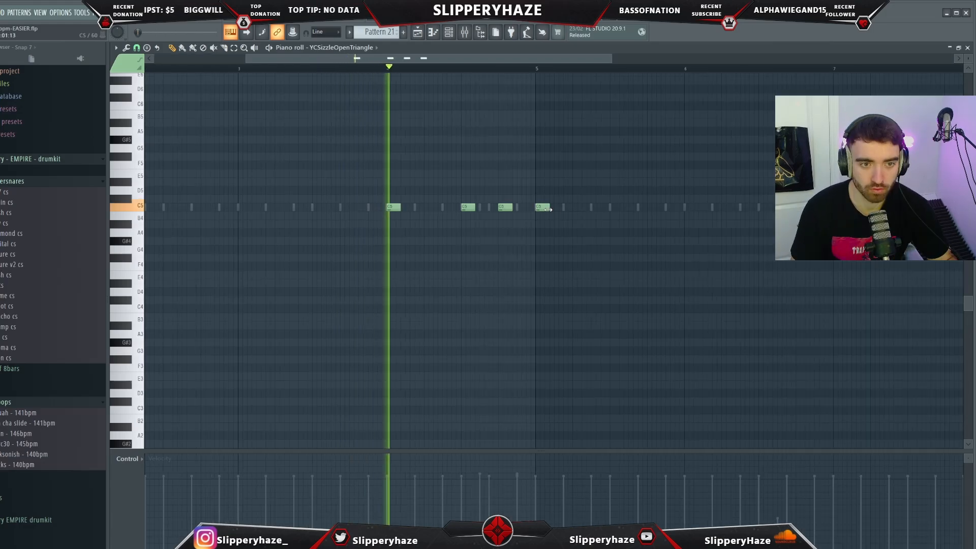
Lengthen the YCSizzleOpenTriangle note at bar 5 to half a bar, add short notes in bars 6 and 8, and play the part.
left_click_drag(550, 208, 570, 192)
scroll(571, 197, "up", 5)
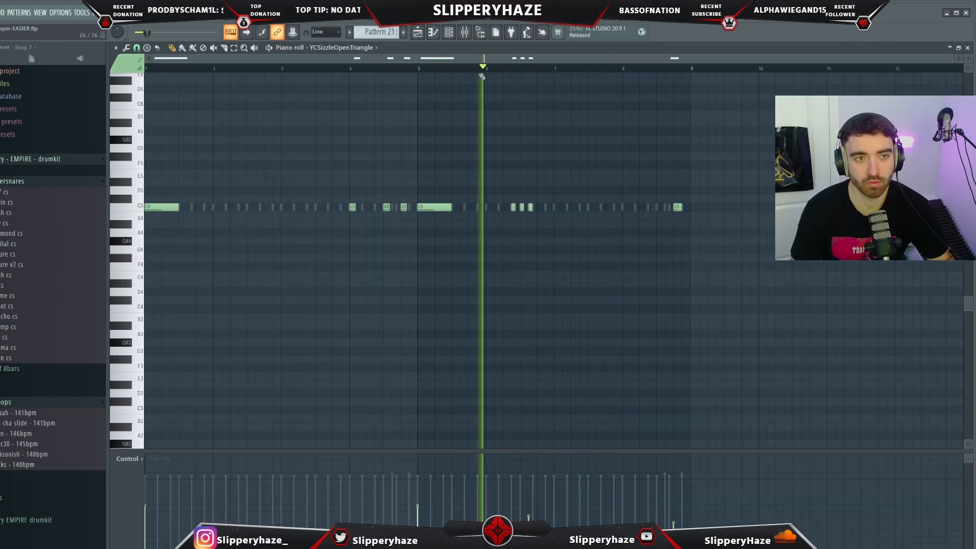
scroll(594, 212, "up", 2)
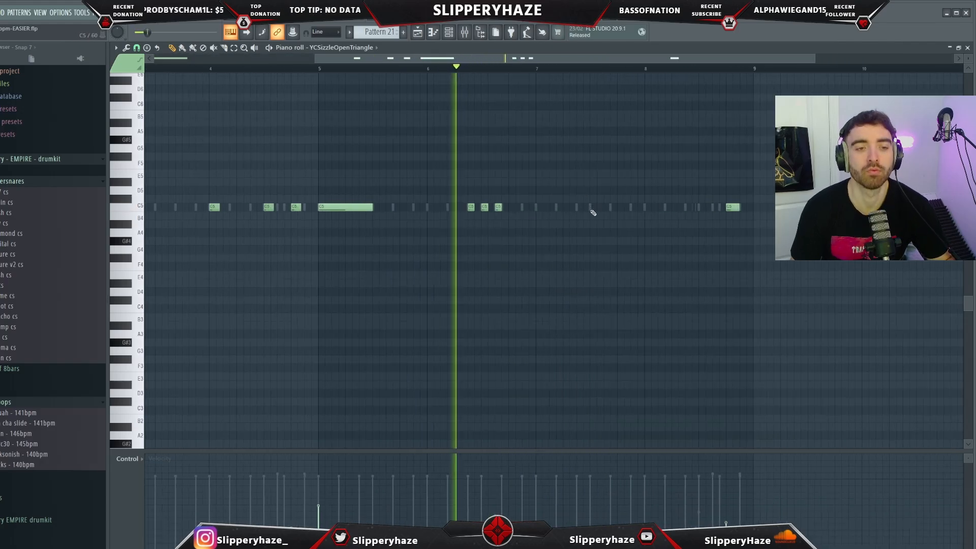
scroll(604, 226, "down", 2)
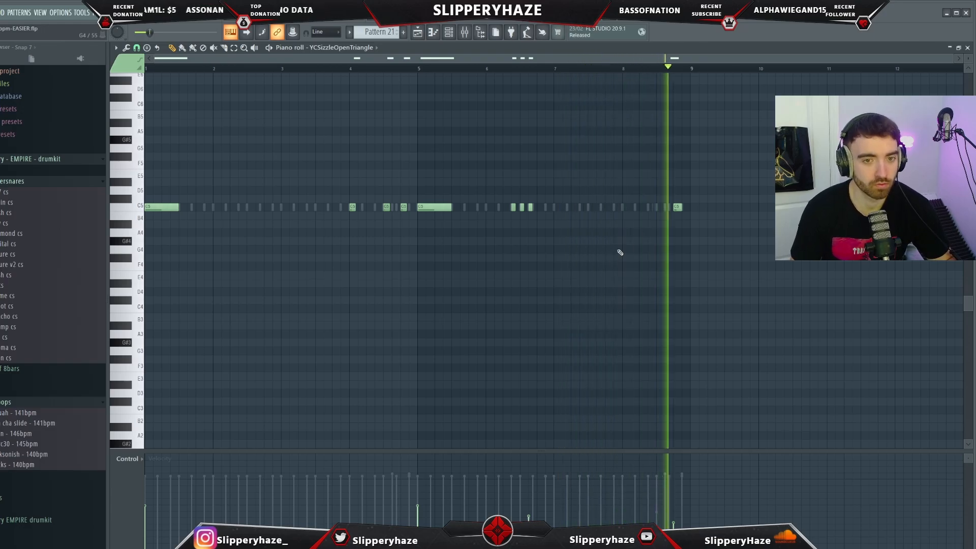
Add a bu openhat hit in bar 1 and three click perc hits in bar 2, and open the click perc notes for editing.
key("F6")
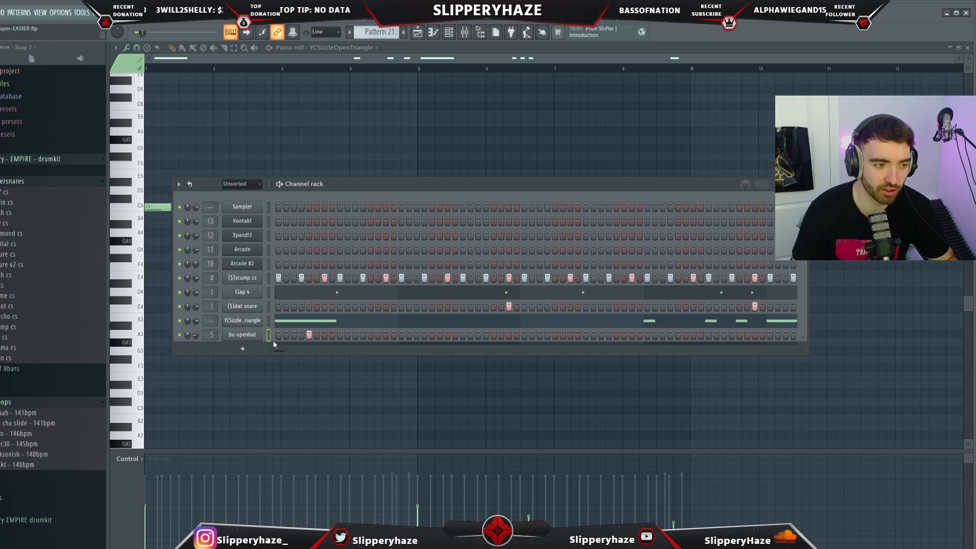
left_click(477, 352)
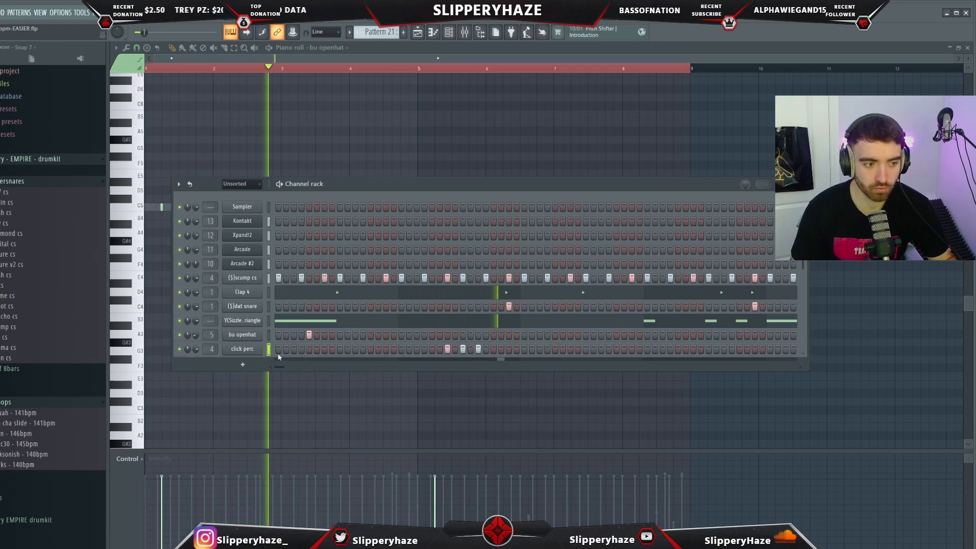
right_click(258, 349)
left_click(297, 357)
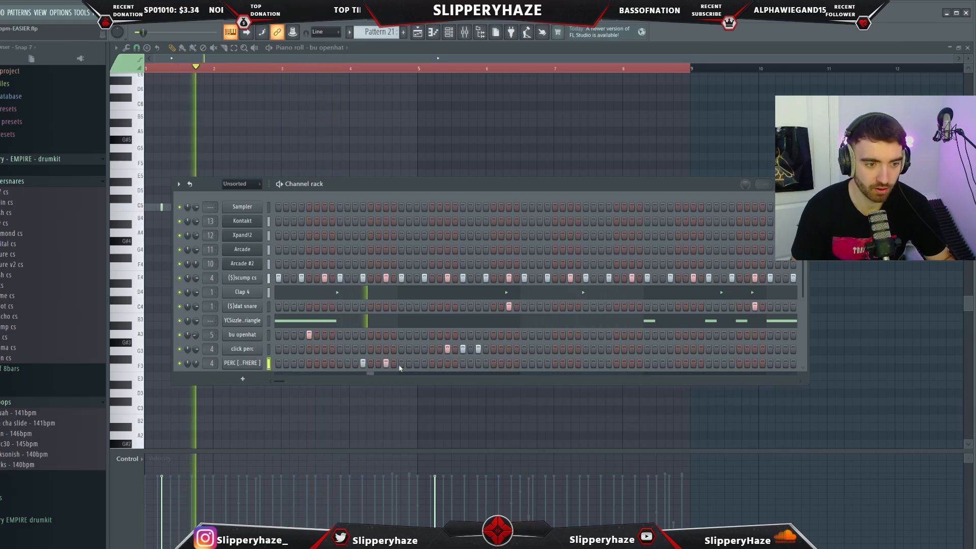
Program the PERC [ WHzYOutOFHERE ] rhythm on D5 across eight bars with varied velocities.
key("space")
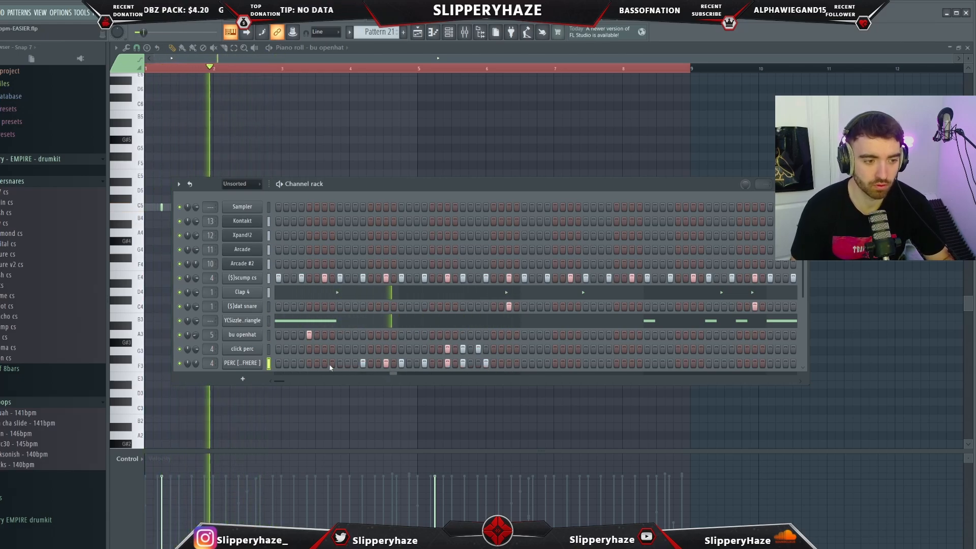
key("F7")
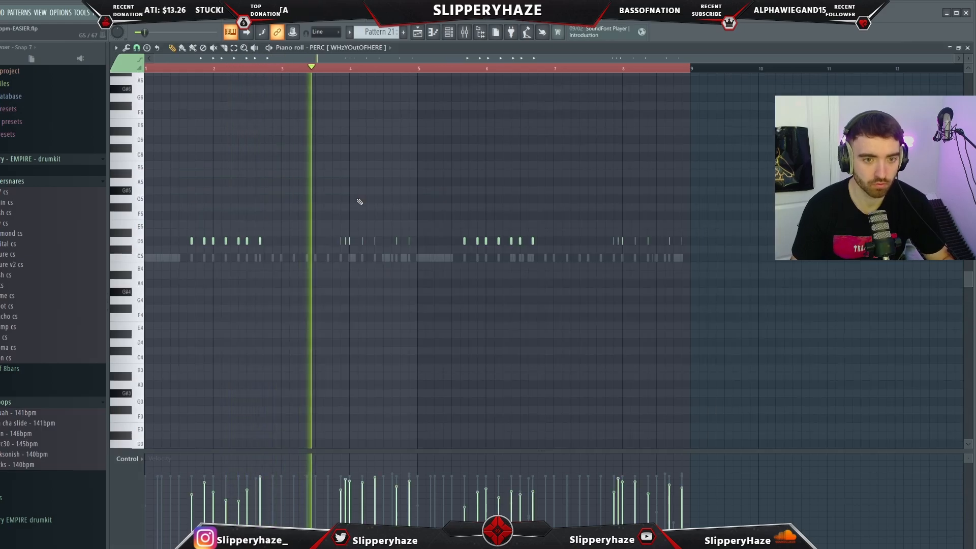
Write a four-note tsunami snare roll at the end of bar 7 with two hits in bar 8, and select all its notes.
scroll(359, 201, "up", 1)
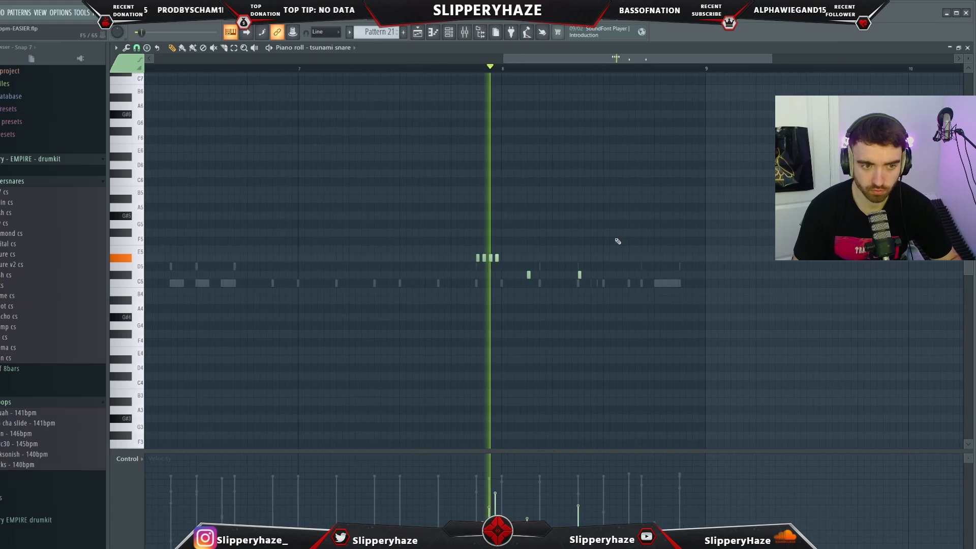
scroll(625, 252, "down", 1)
left_click_drag(634, 298, 458, 204)
key("space")
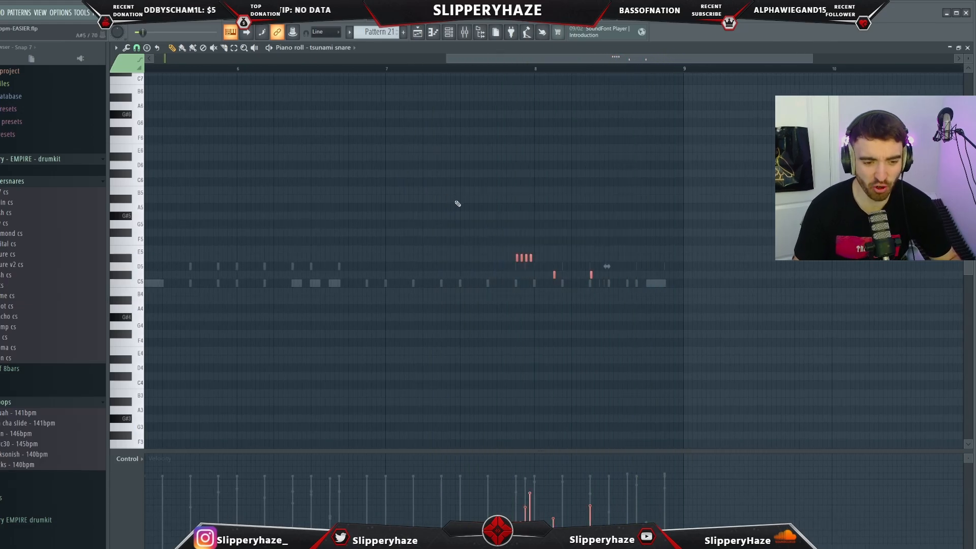
Play the pattern from bar 7 to check the tsunami snare roll and hits.
left_click(385, 72)
key("space")
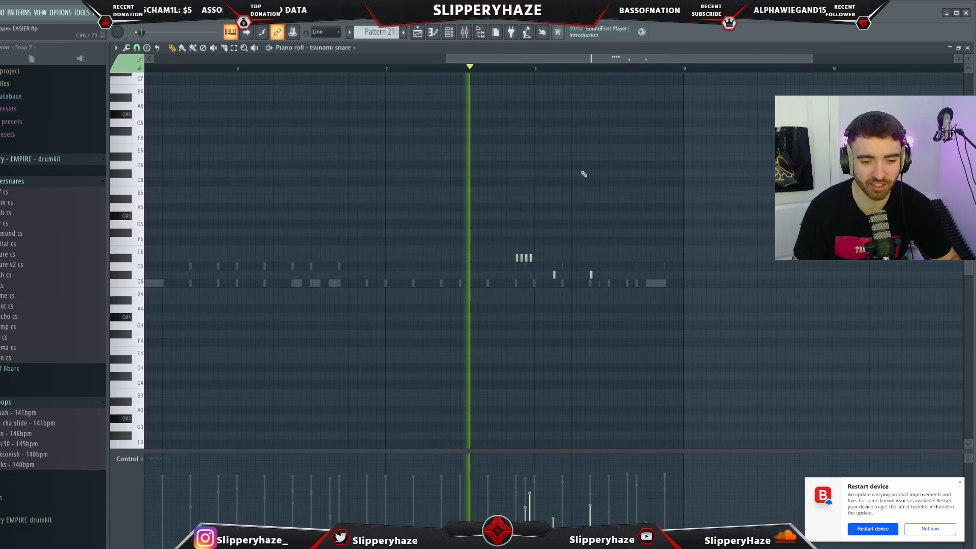
scroll(596, 176, "down", 2)
scroll(639, 193, "down", 2)
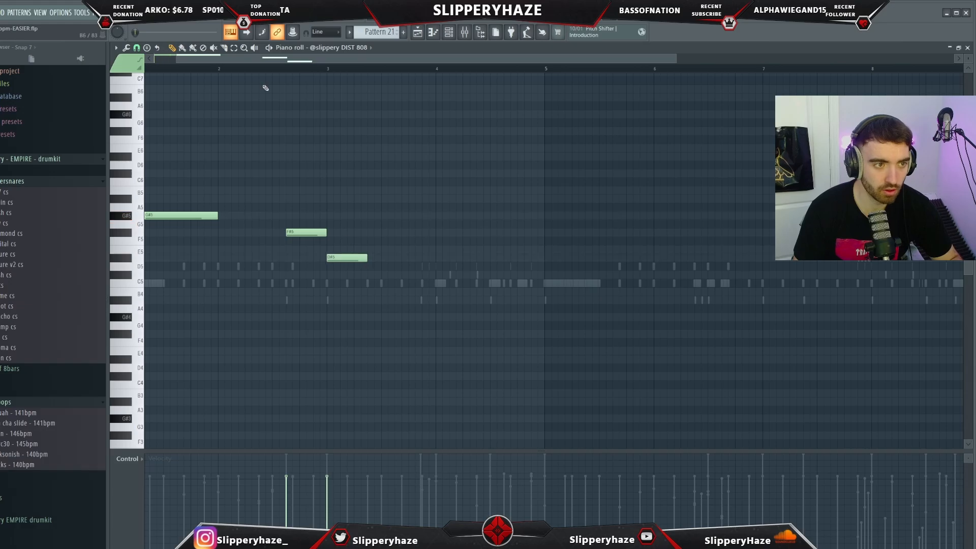
key("space")
scroll(369, 260, "up", 2)
left_click_drag(366, 257, 443, 260)
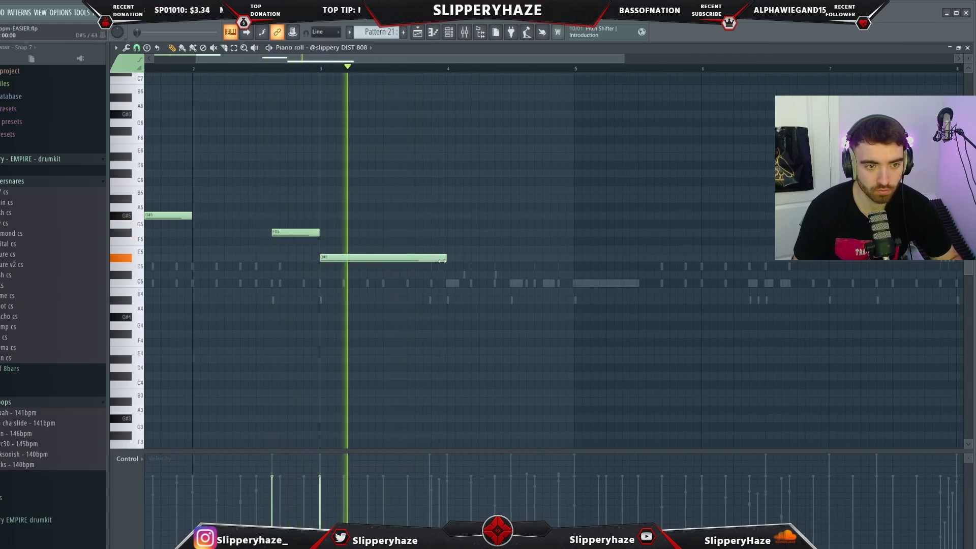
left_click(460, 293)
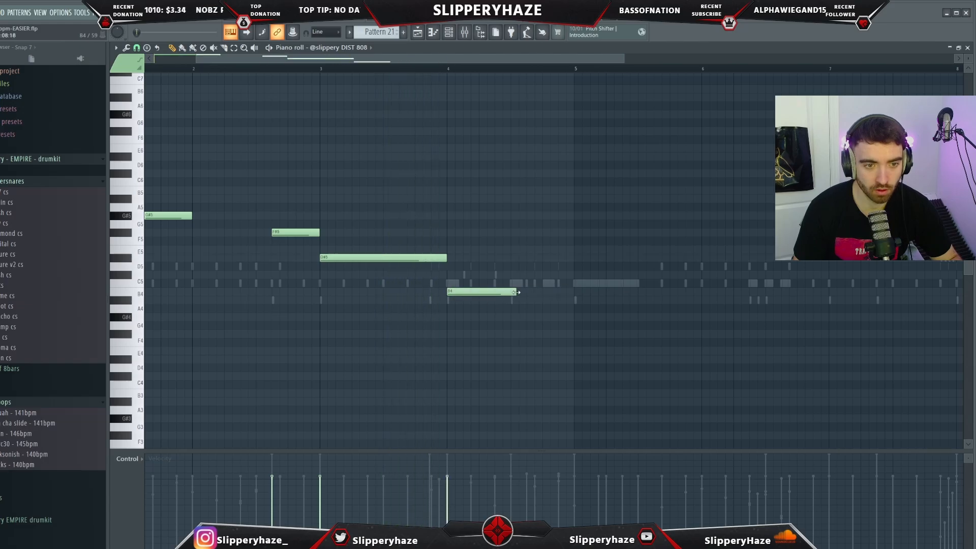
left_click(511, 301)
scroll(514, 275, "down", 2)
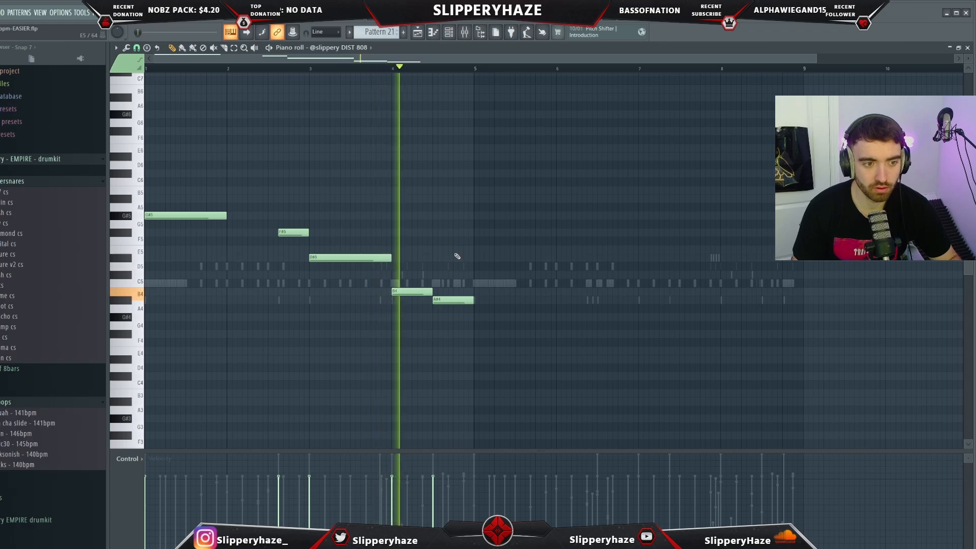
Write the 808 line through bars 5 and 6, and start bar 7 with an E6 note three eighths of a bar long.
scroll(429, 277, "down", 1)
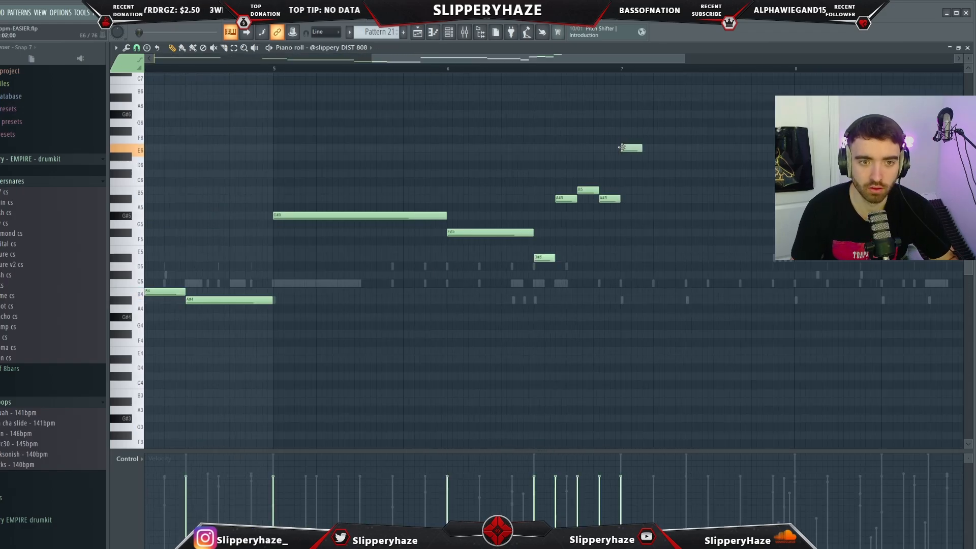
left_click_drag(642, 149, 683, 149)
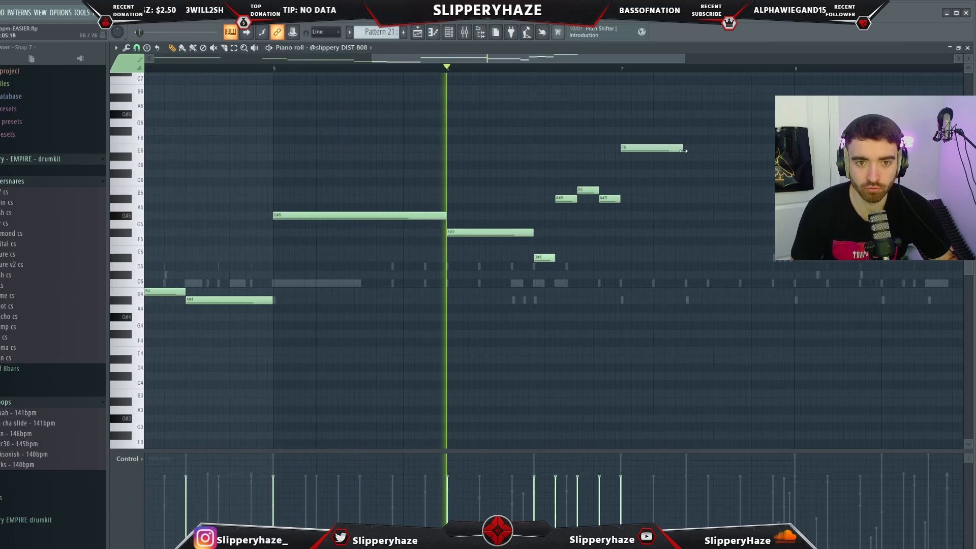
scroll(680, 167, "down", 2)
scroll(684, 193, "up", 2)
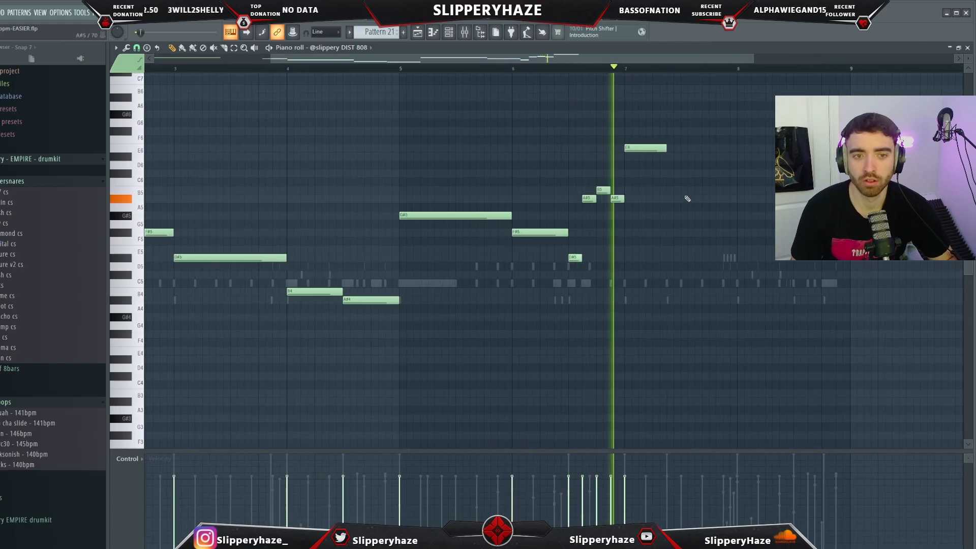
Follow the E6 in bar 7 with D#6 and C#6 808 notes of the same length, and play the line.
left_click(676, 156)
key("space")
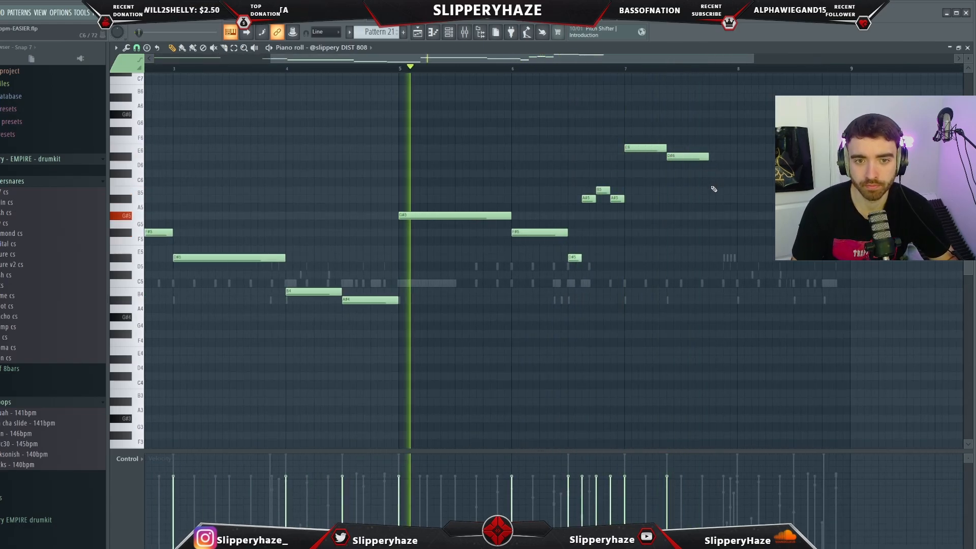
left_click(714, 190)
left_click_drag(727, 192, 727, 174)
scroll(726, 198, "down", 2)
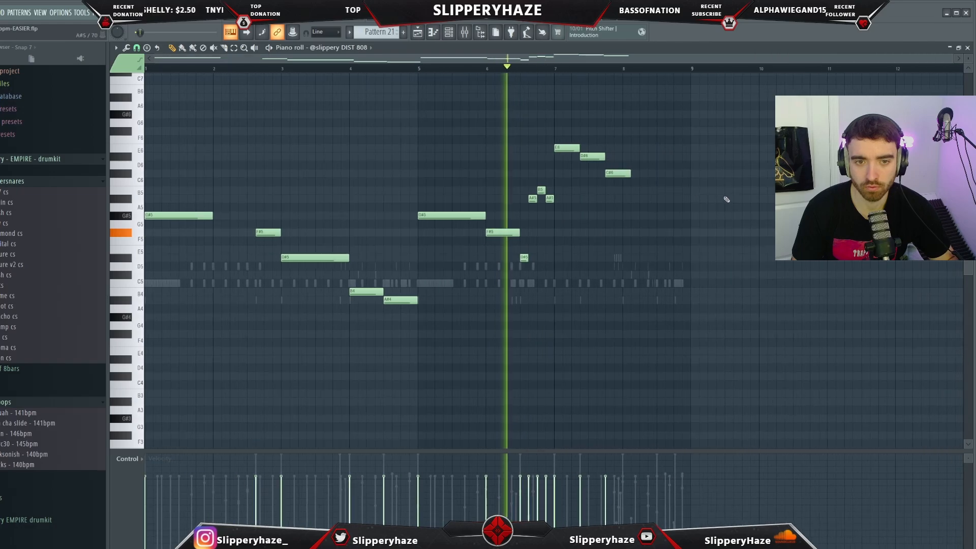
scroll(626, 209, "up", 3)
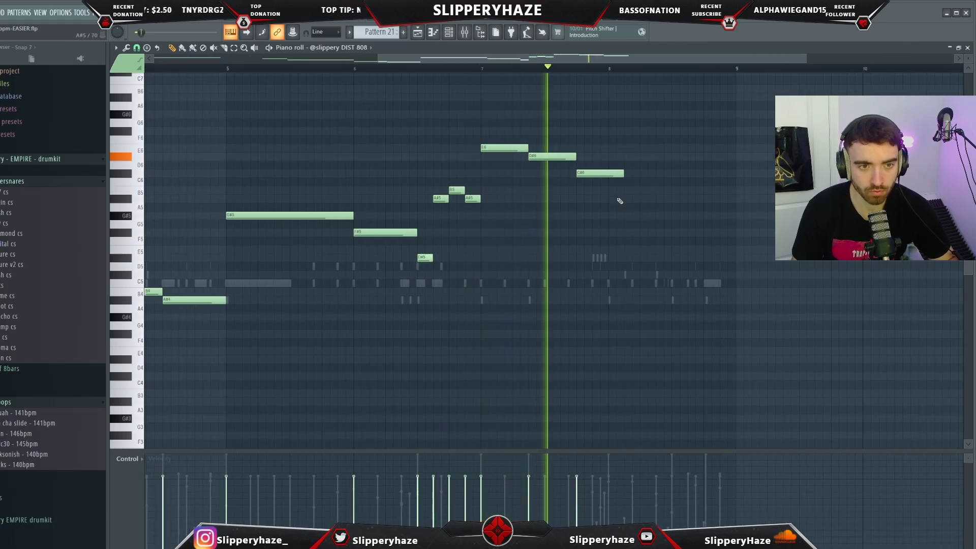
End the C#6 note at bar 8, and fill bar 8 with a half-bar B5 and short D#5, E5, E6 and D#6 notes.
left_click(612, 190)
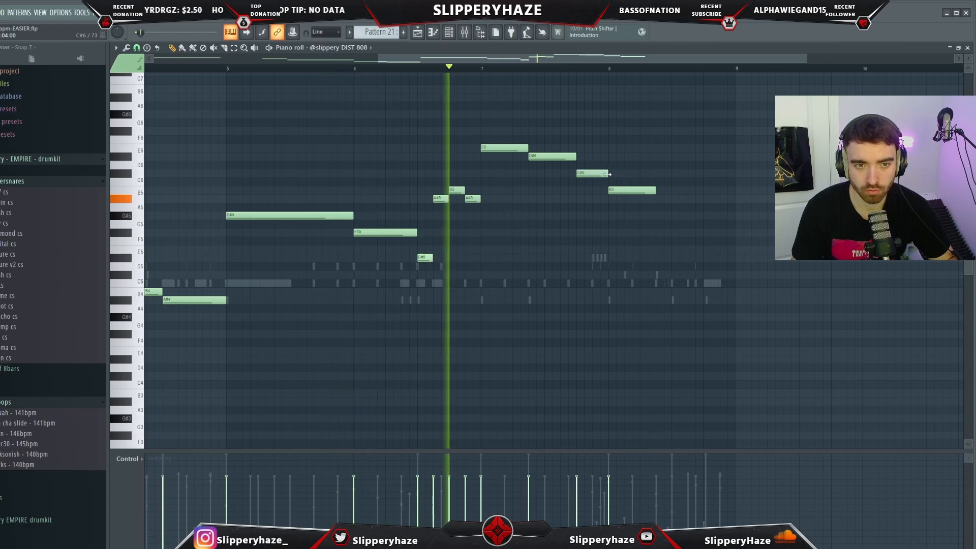
scroll(616, 179, "up", 2)
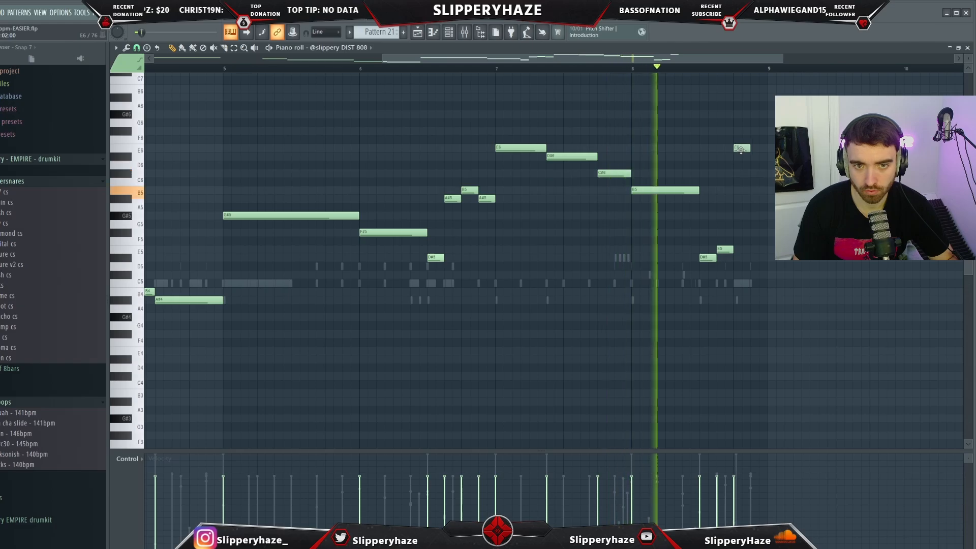
left_click(752, 155)
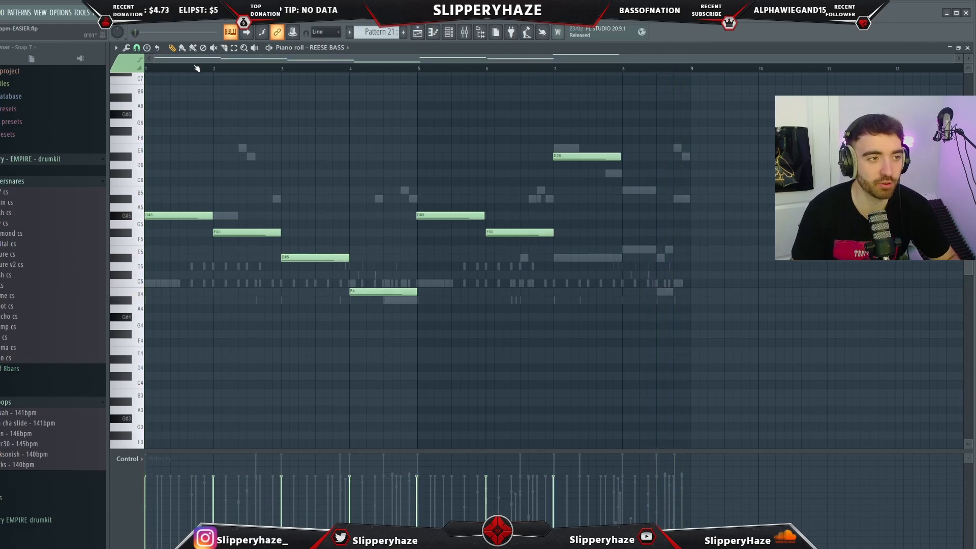
Play the eight-bar pattern to check the REESE BASS notes with the other parts.
key("space")
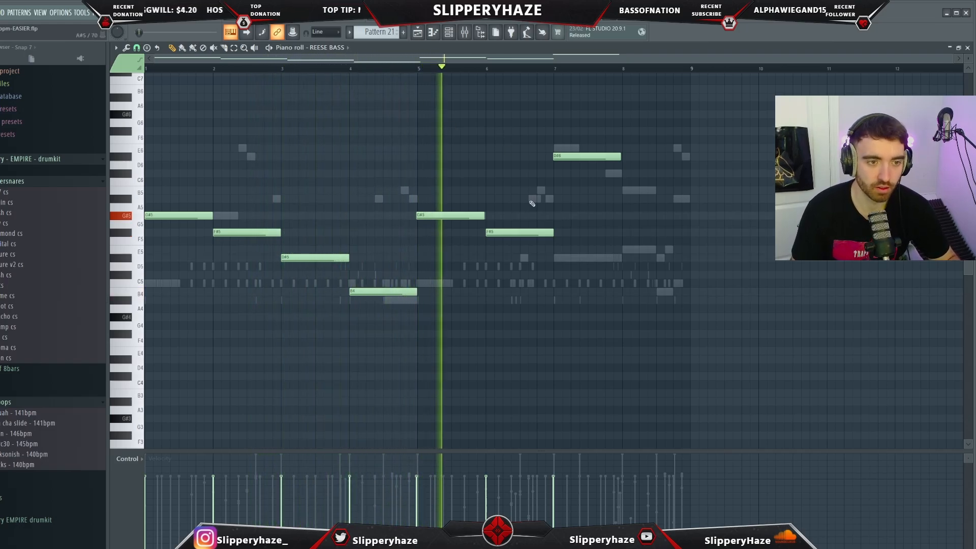
scroll(430, 225, "up", 2)
scroll(475, 214, "down", 2)
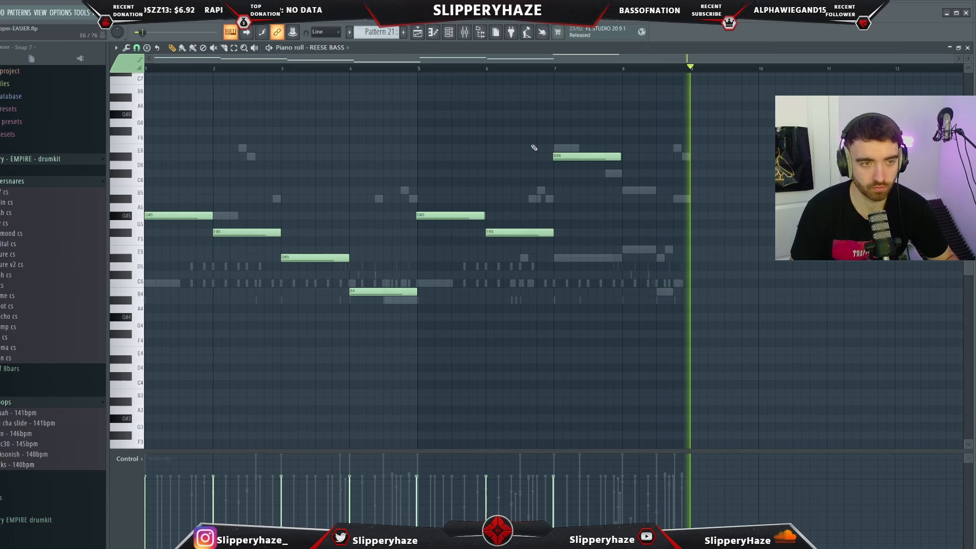
Open the playlist arrangement and play the section from bar 41 with the consolidated Track 20 clips.
key("F5")
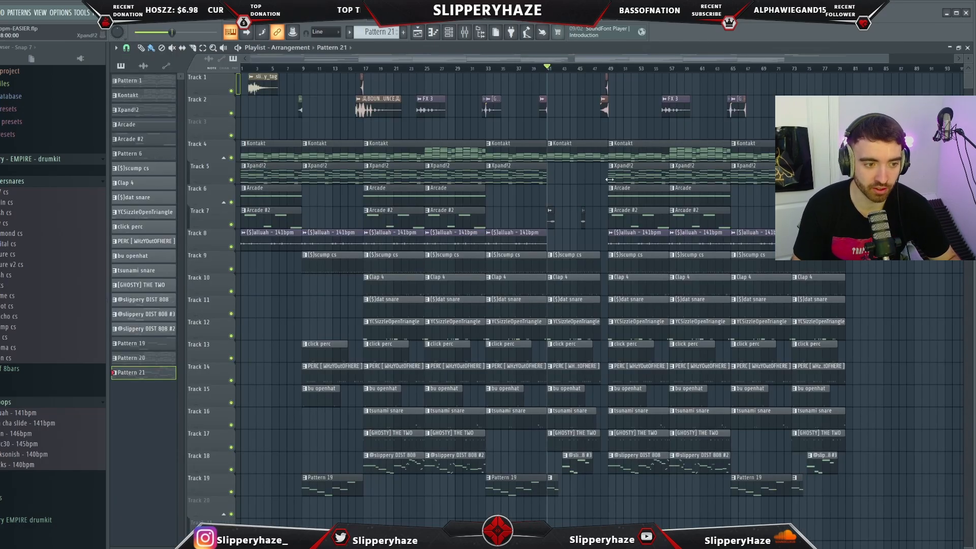
scroll(577, 195, "up", 3)
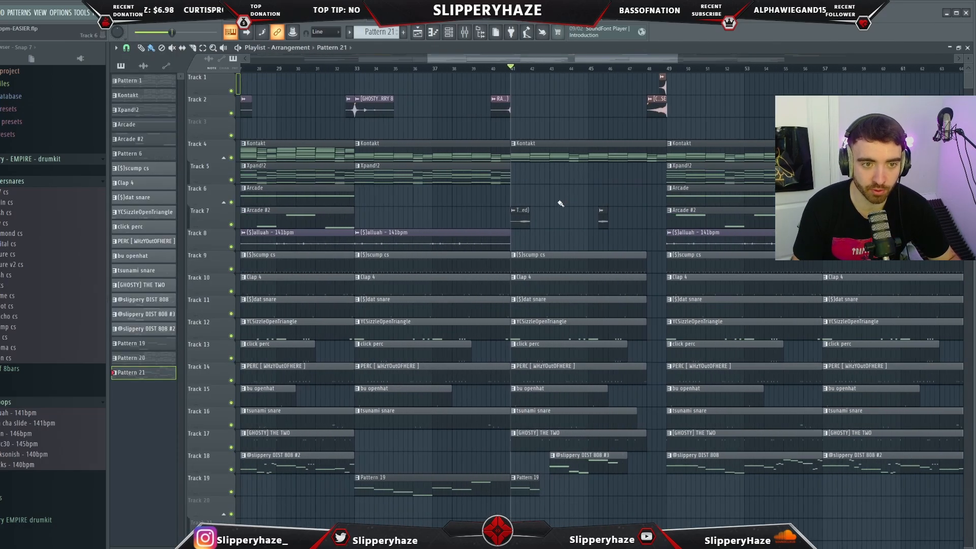
scroll(554, 214, "up", 2)
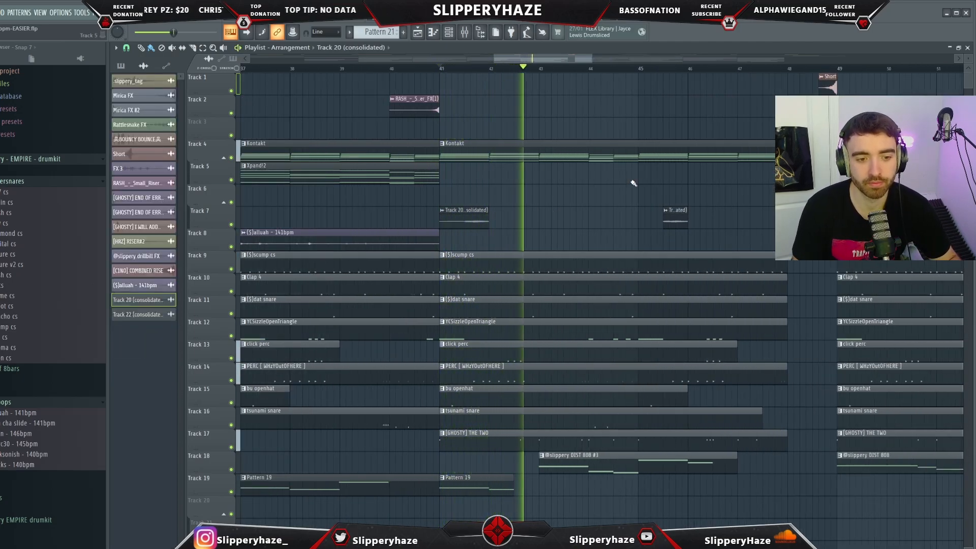
scroll(636, 216, "down", 1)
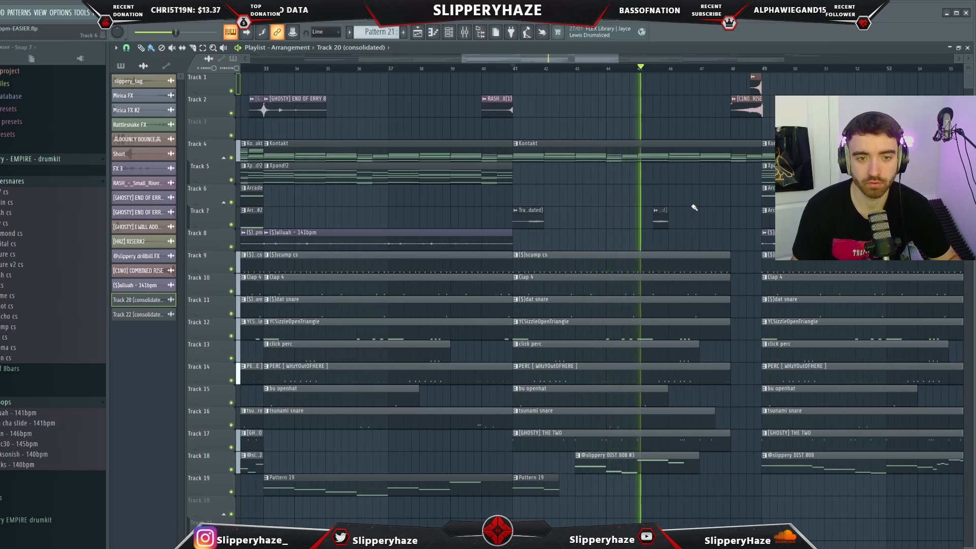
scroll(690, 208, "down", 1)
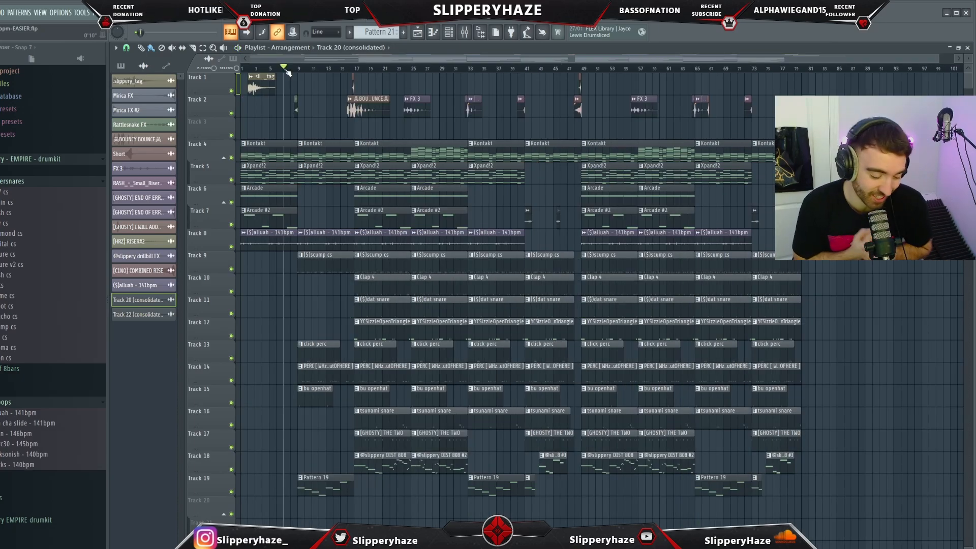
Play the full arrangement from about bar 7, follow the track layout past bar 49, and stop playback.
key("space")
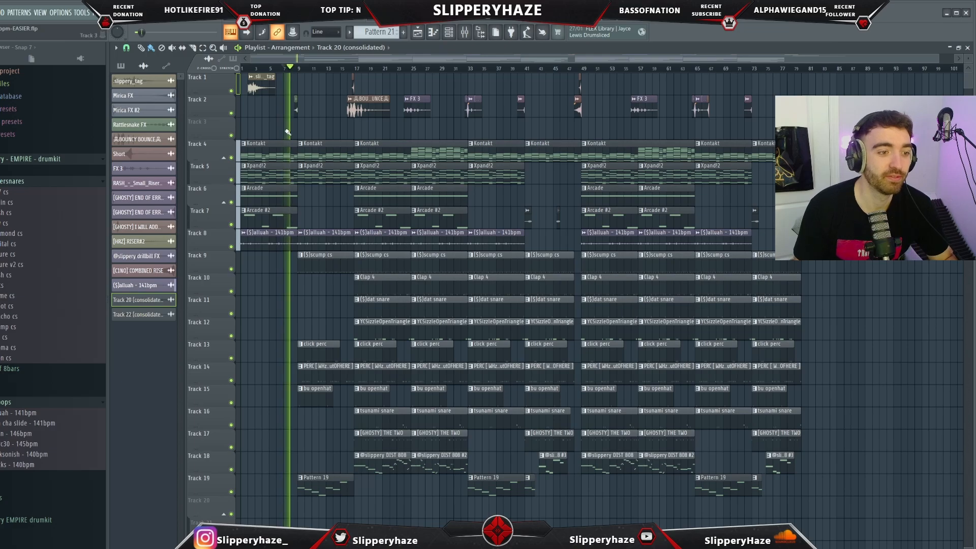
scroll(321, 208, "up", 2)
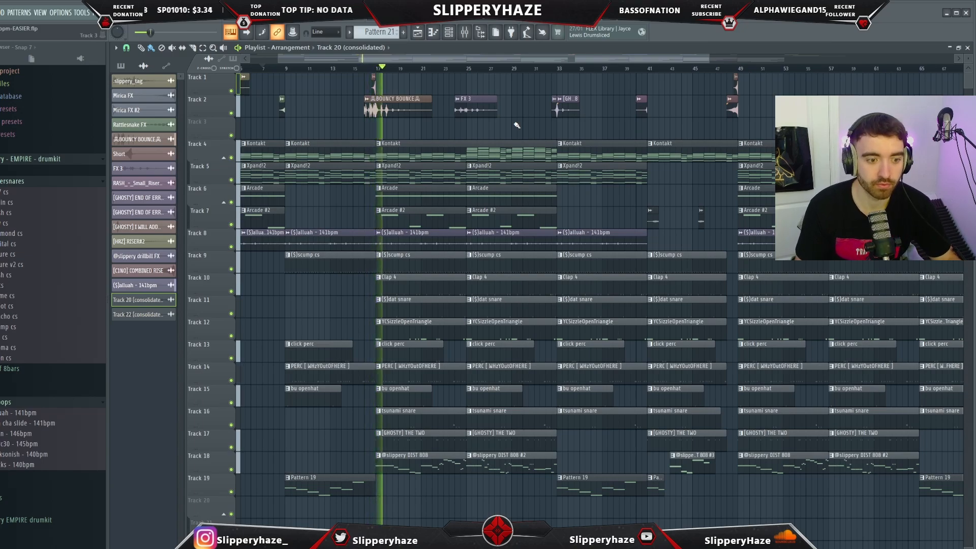
scroll(516, 125, "down", 2)
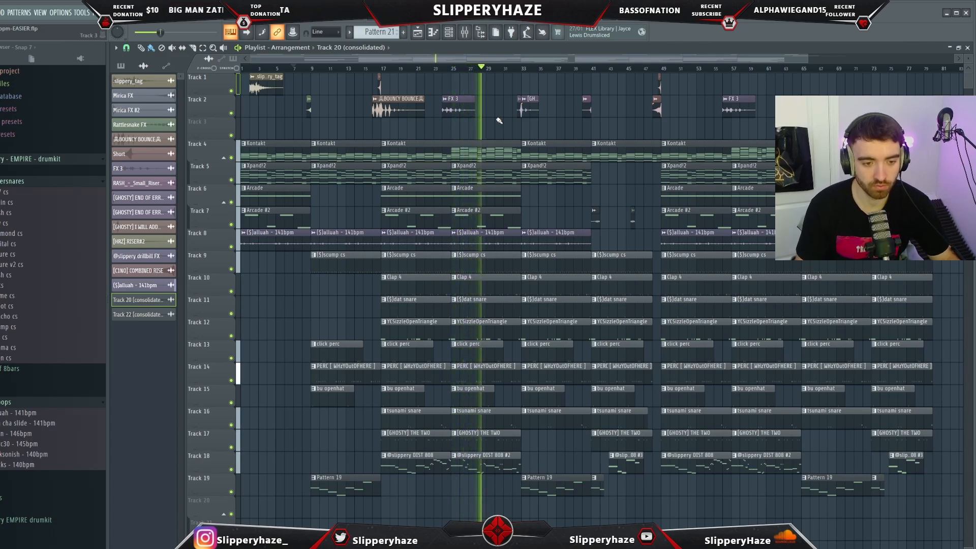
scroll(499, 120, "down", 2)
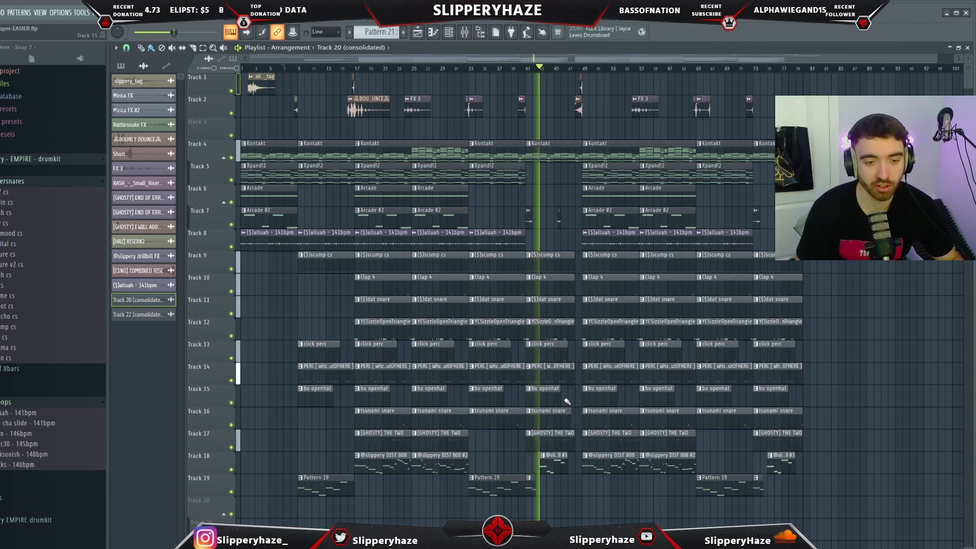
scroll(569, 401, "up", 1)
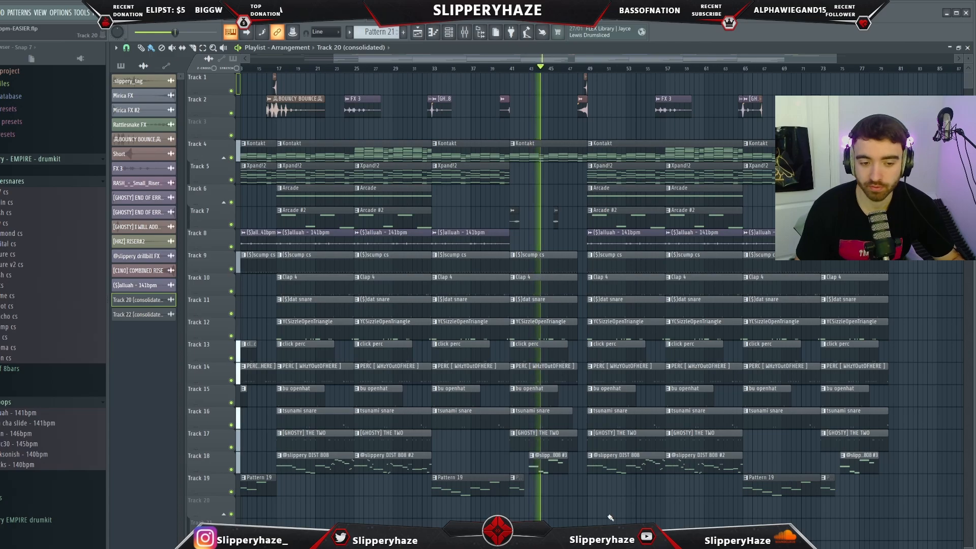
scroll(617, 512, "down", 2)
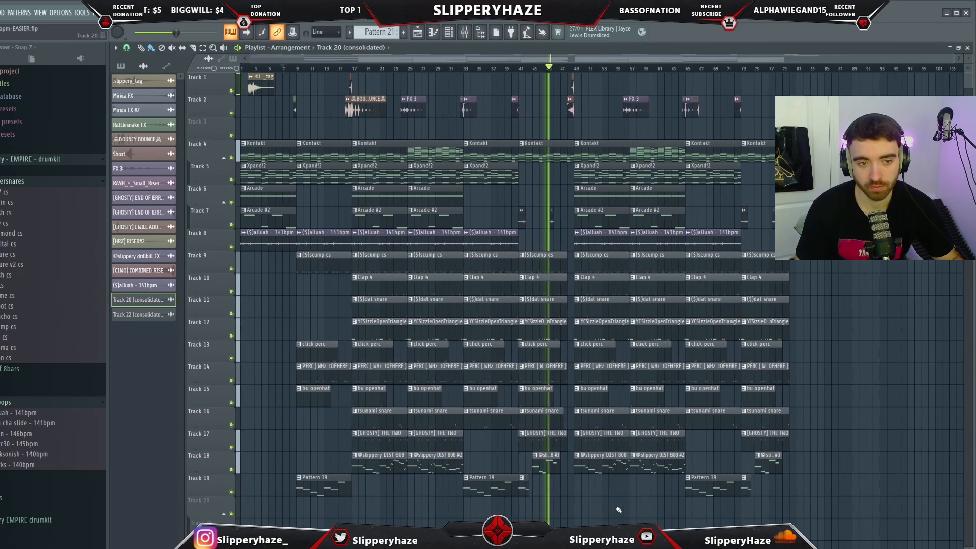
scroll(619, 510, "up", 2)
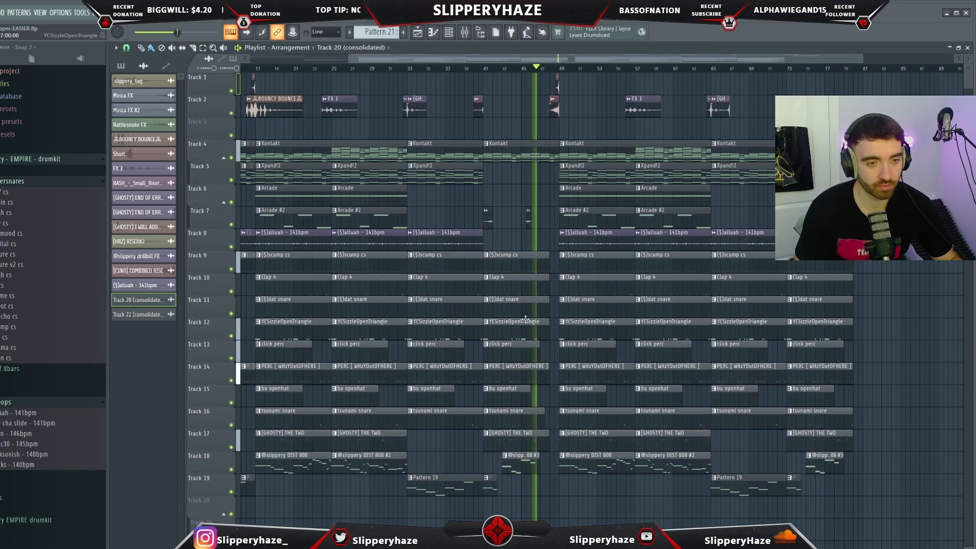
left_click_drag(538, 243, 478, 217)
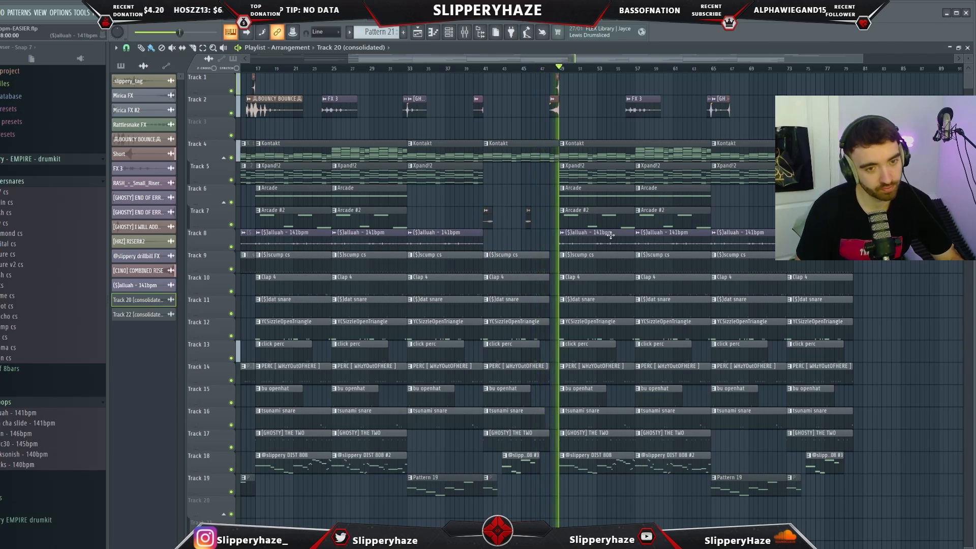
scroll(891, 267, "down", 4)
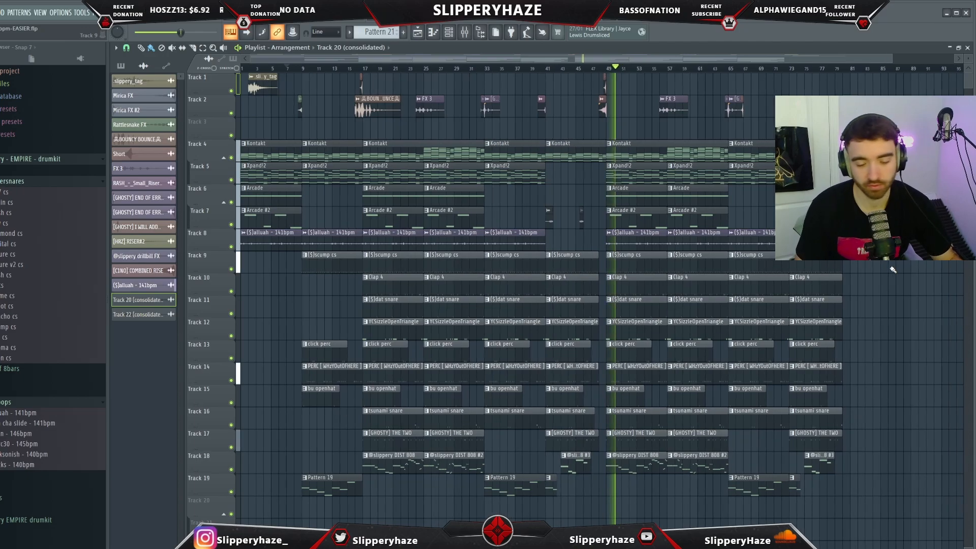
key("space")
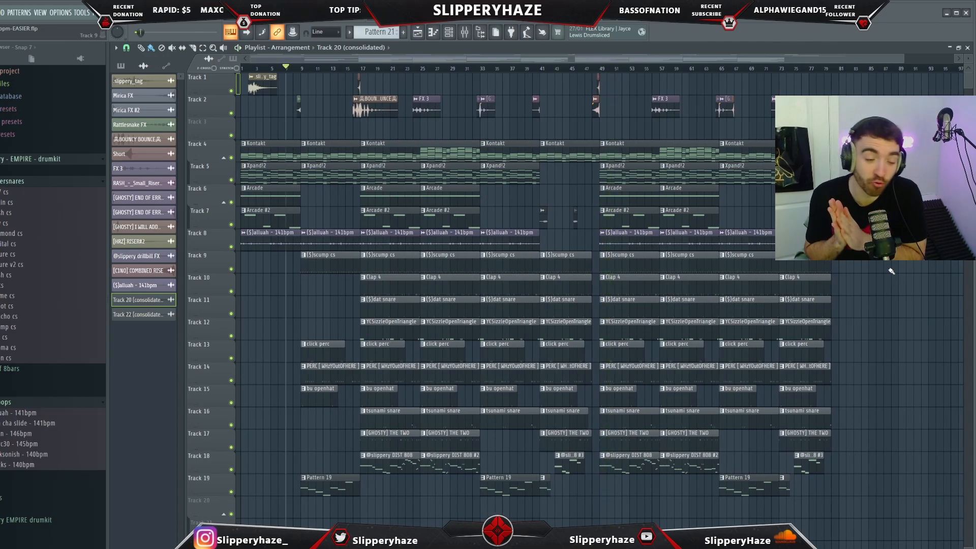